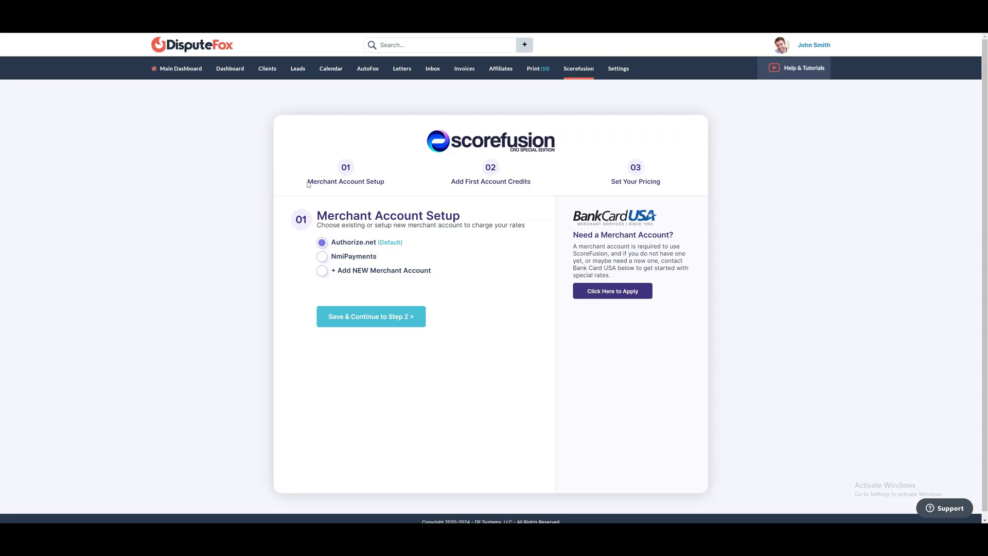
Step: Choose '+ Add NEW Merchant Account' instead of the Authorize.net or NmiPayments accounts
triple_click(398, 180)
triple_click(319, 216)
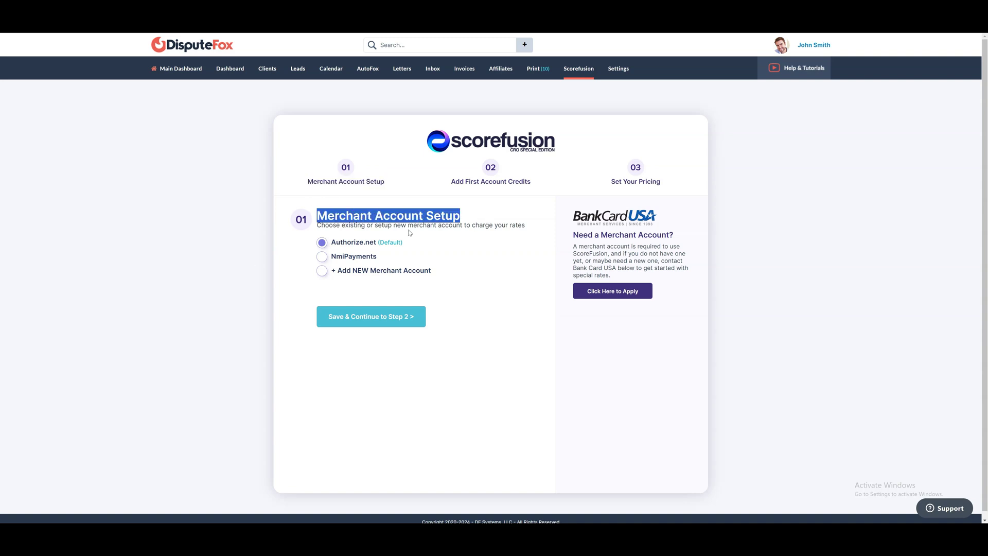
click(322, 257)
click(321, 271)
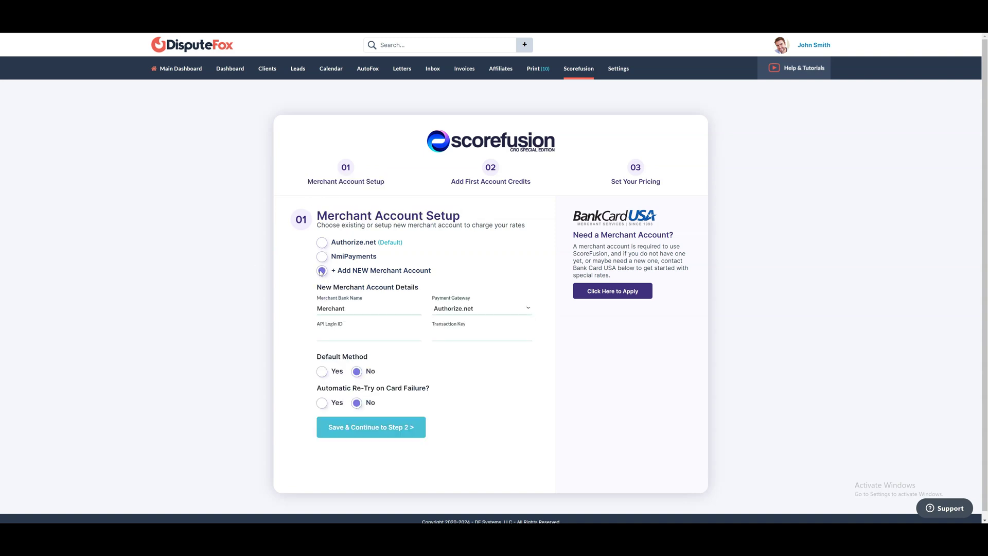
Step: Save the merchant account and pick the '$250 = 250 Credits' purchase amount
click(344, 430)
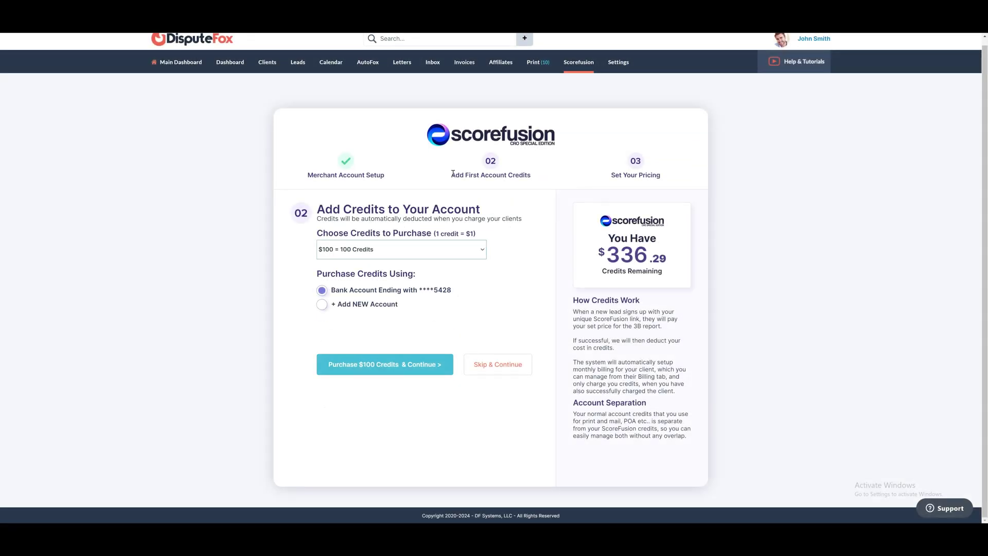
triple_click(452, 174)
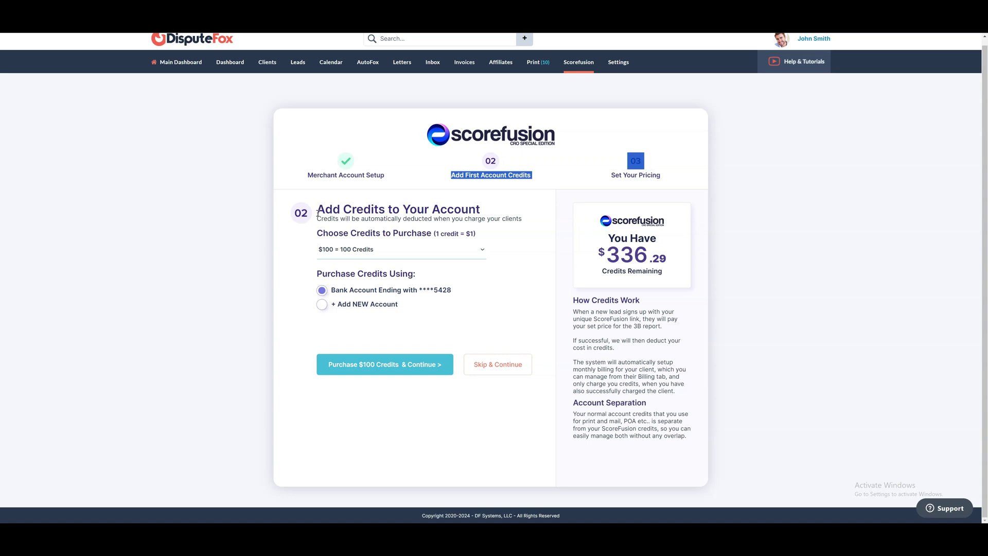
drag(318, 213, 481, 211)
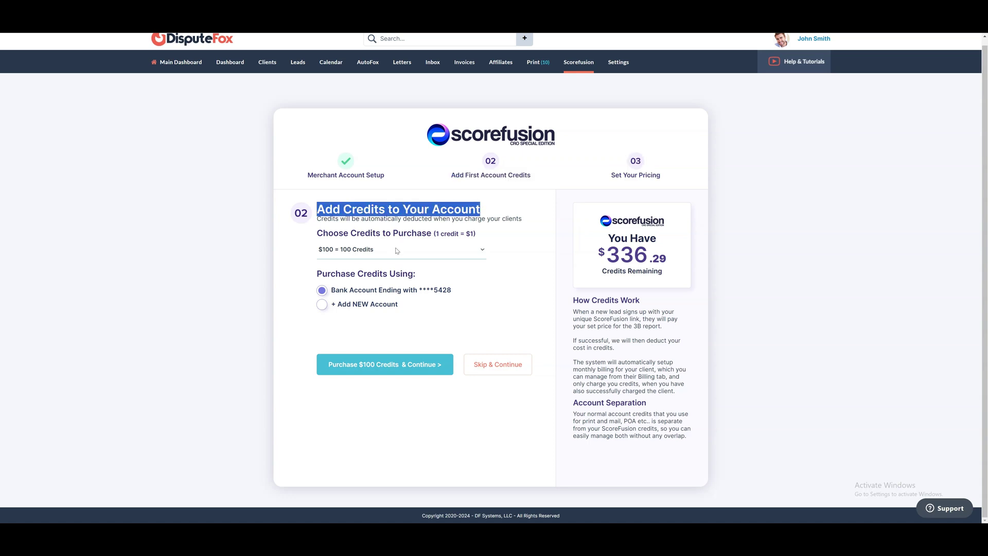
click(398, 251)
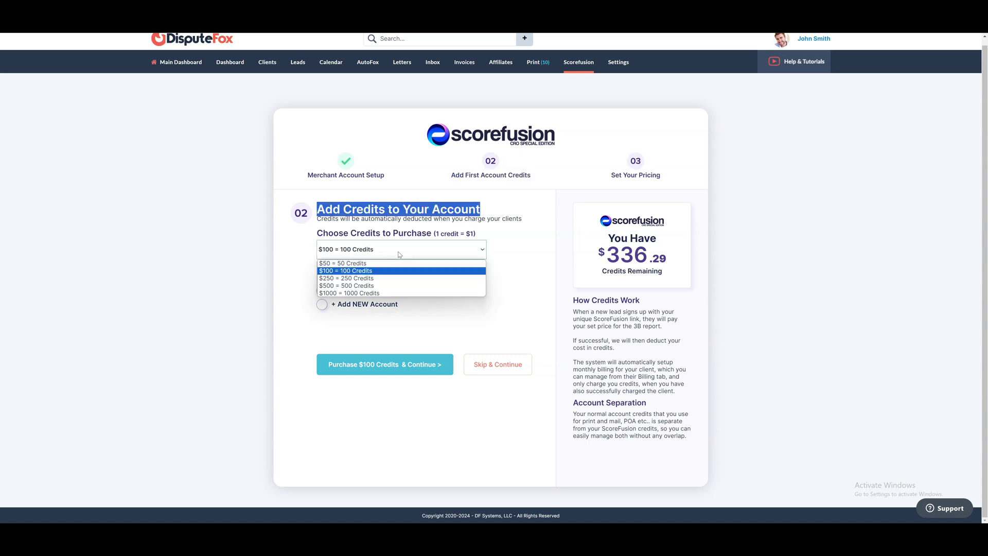
click(383, 278)
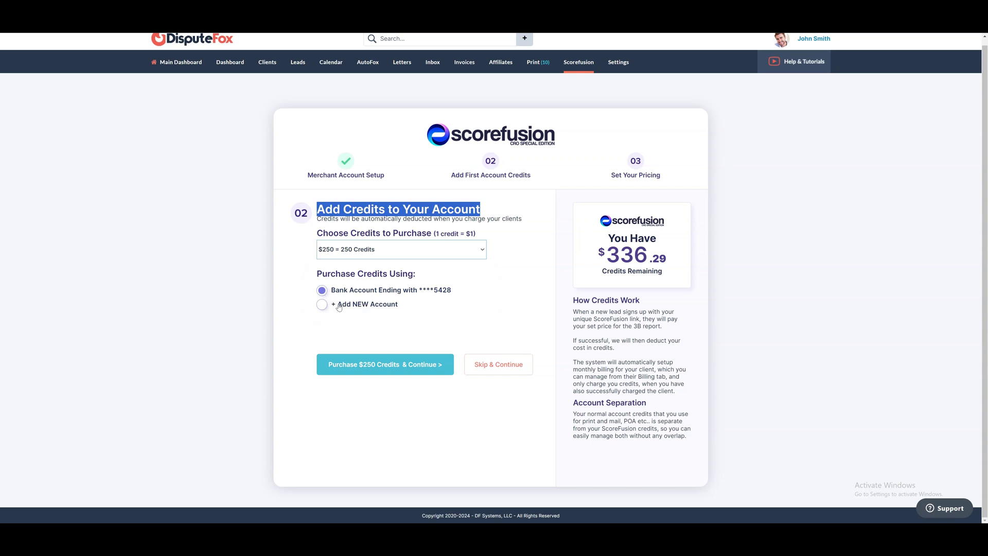
Step: Switch payment to a new bank account and back to the saved one, then skip buying credits
click(322, 305)
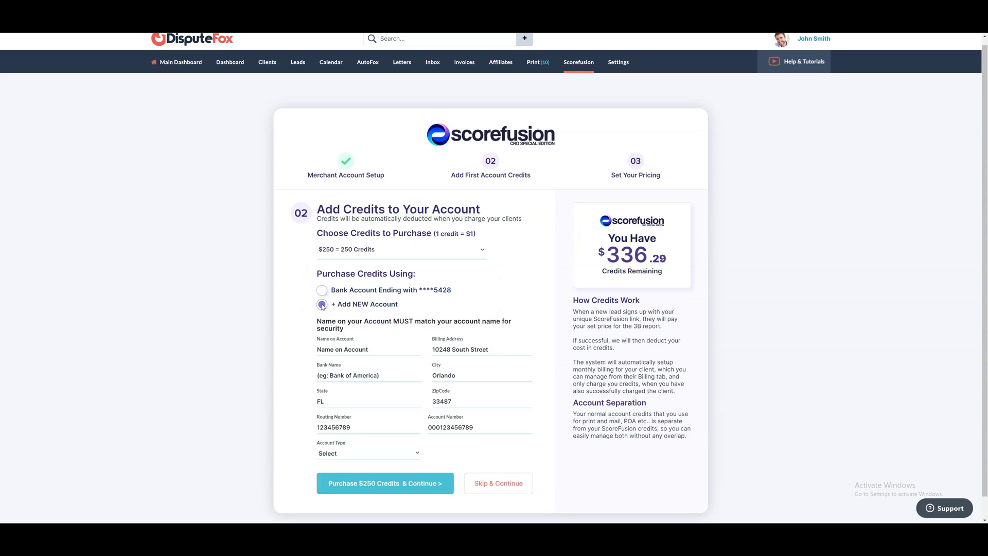
scroll(371, 365, down, 1)
scroll(355, 329, up, 1)
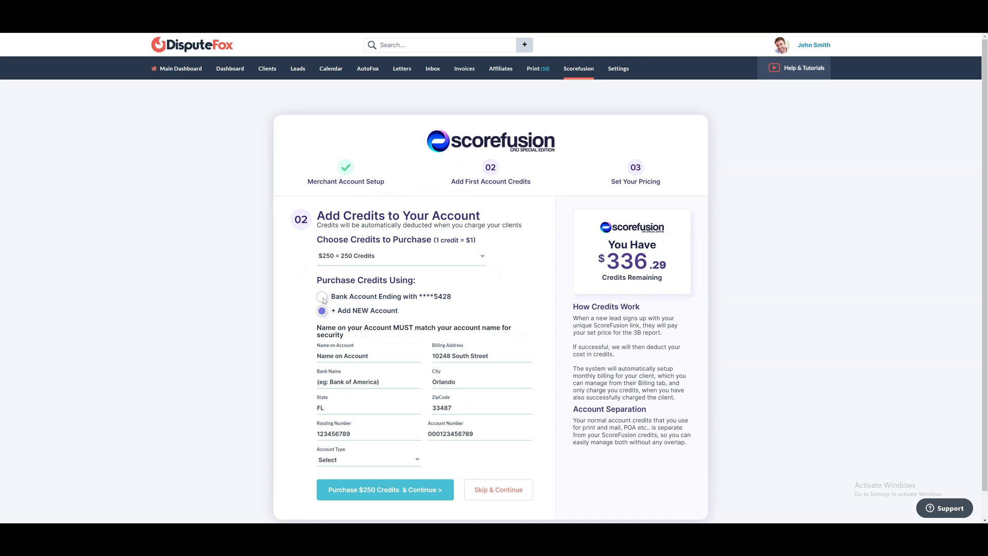
click(322, 297)
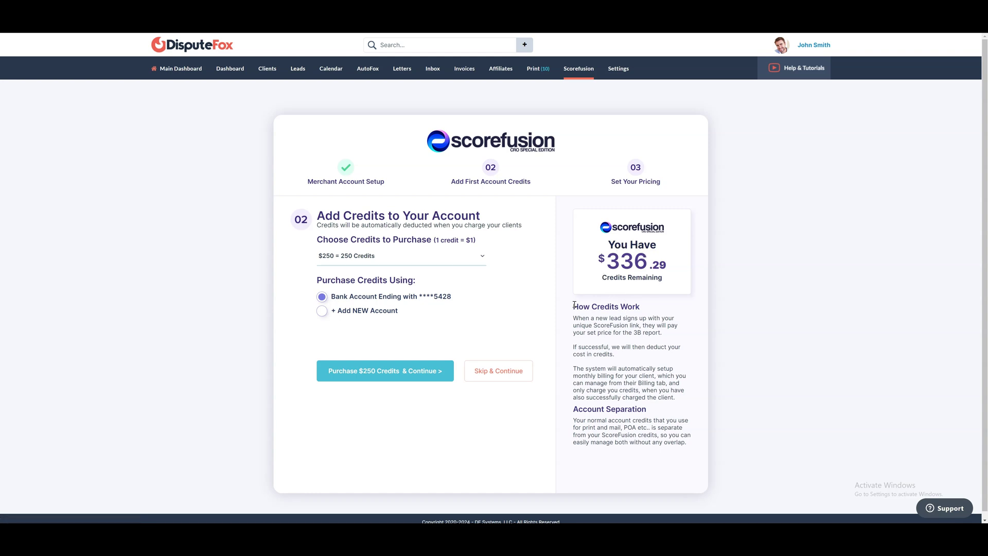
drag(574, 305, 696, 453)
click(622, 469)
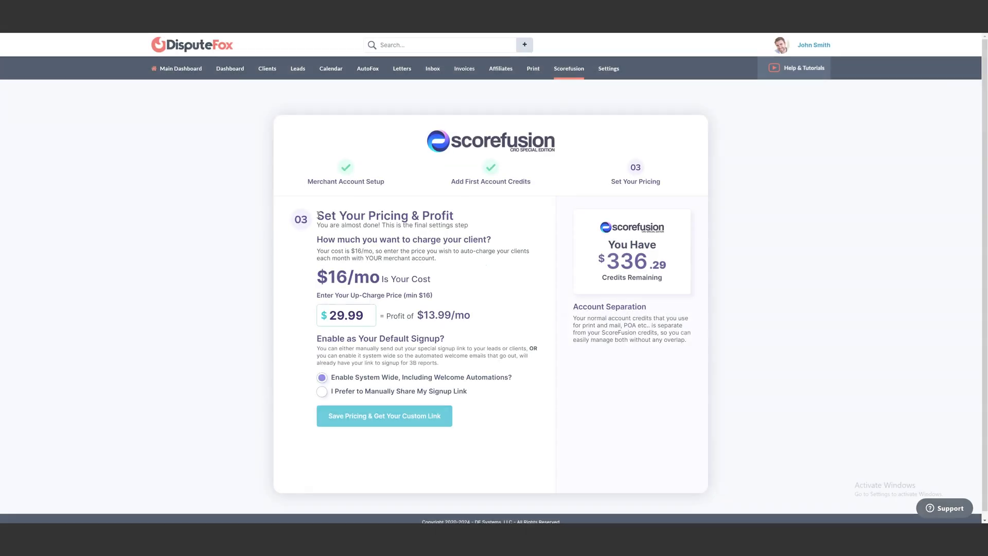
drag(318, 214, 468, 219)
Step: Review the $29.99 client price, your cost, and the Enable as Your Default Signup option
click(472, 230)
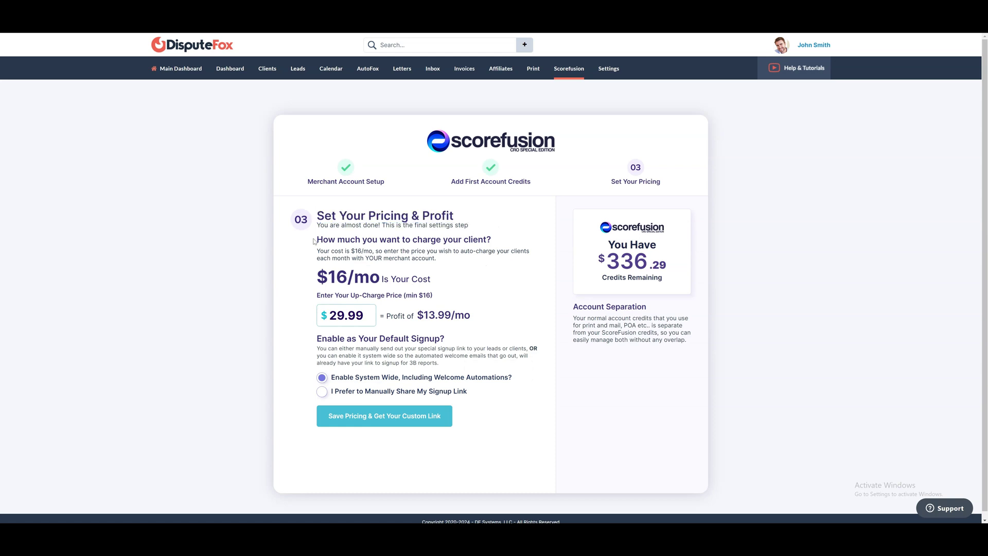
drag(319, 240, 526, 232)
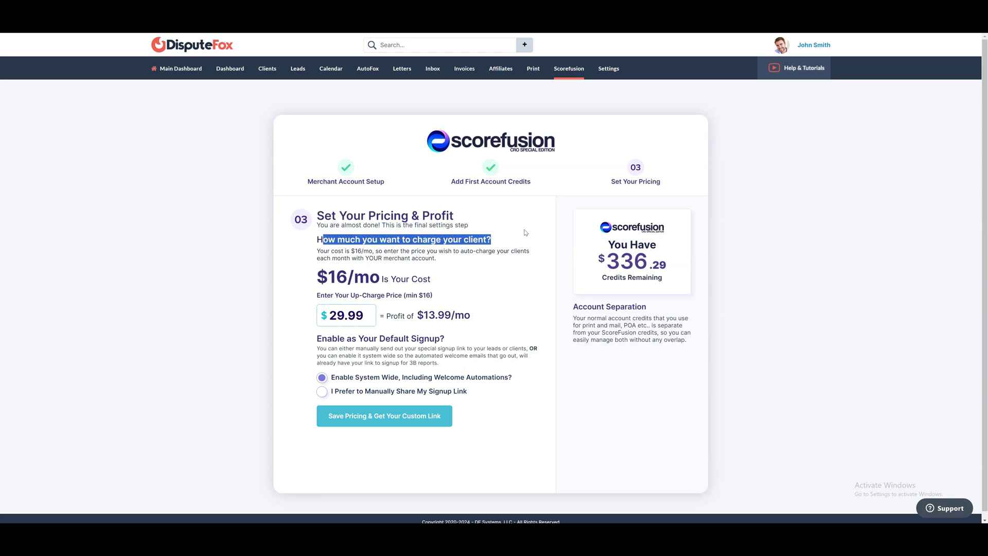
click(505, 255)
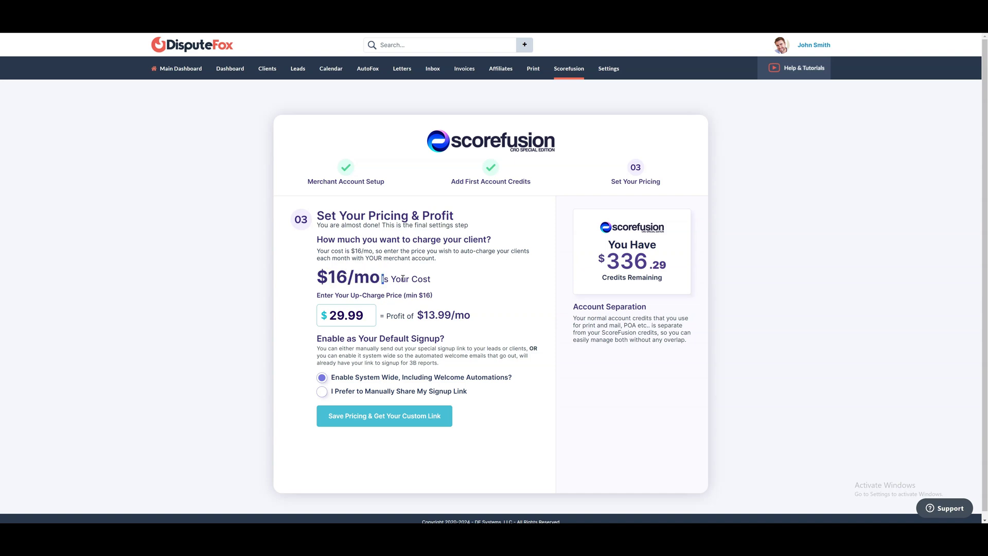
drag(382, 279, 446, 282)
click(446, 281)
drag(317, 339, 471, 368)
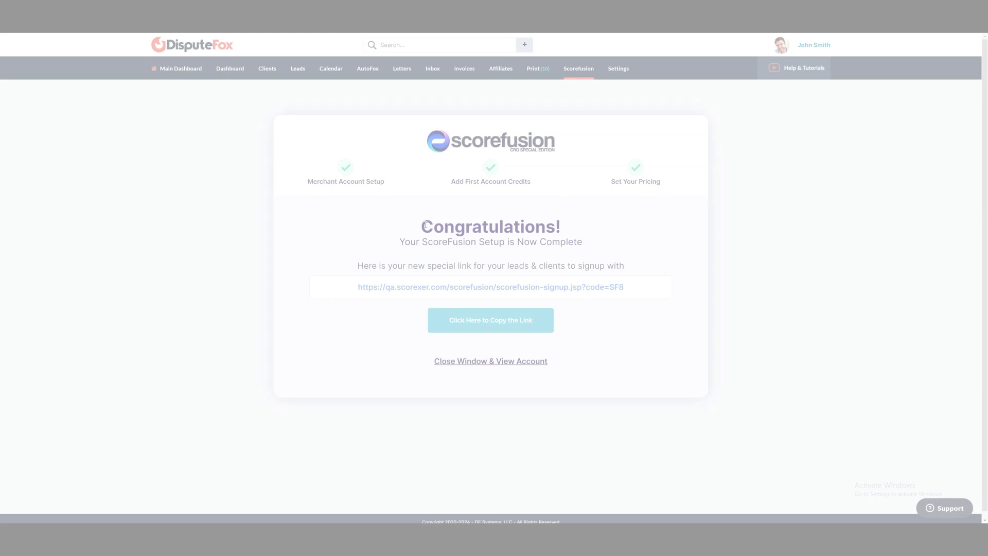
Step: Copy the new client signup link and close the wizard to view the ScoreFusion account
drag(421, 227, 637, 302)
click(637, 302)
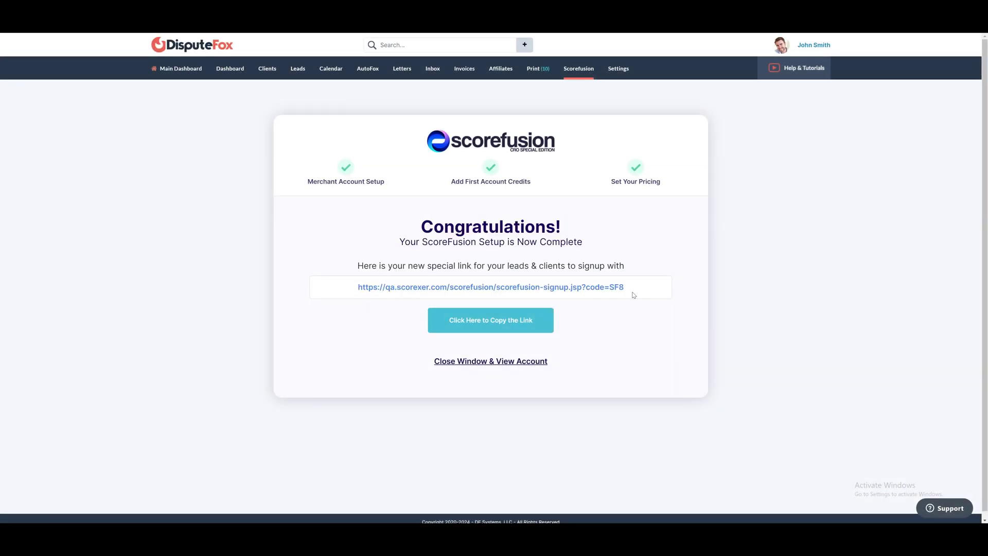
click(467, 330)
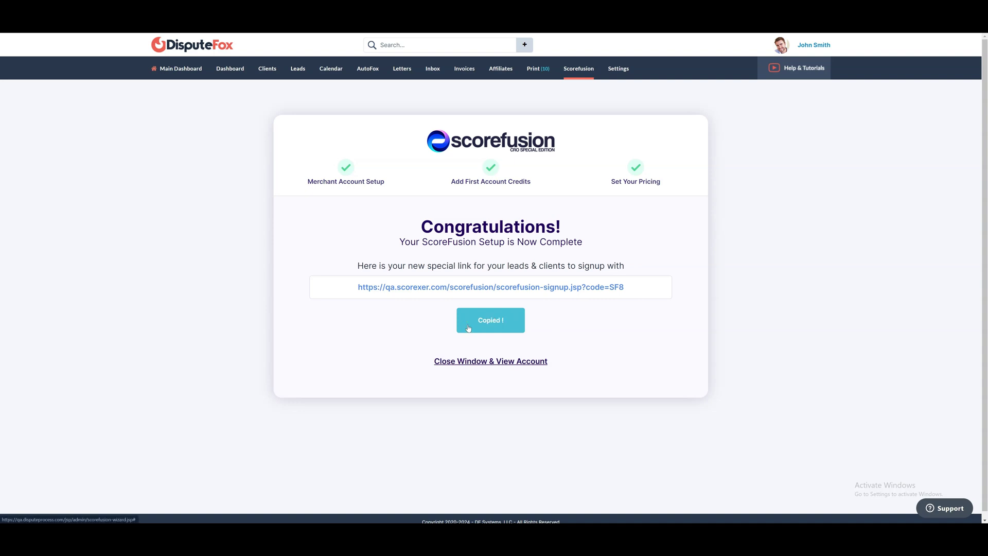
click(480, 361)
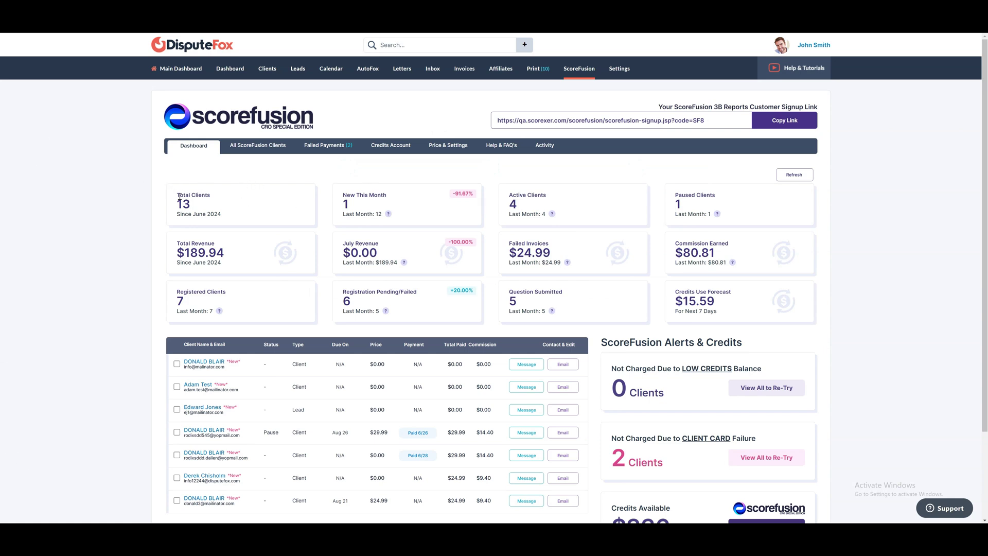
scroll(353, 205, down, 2)
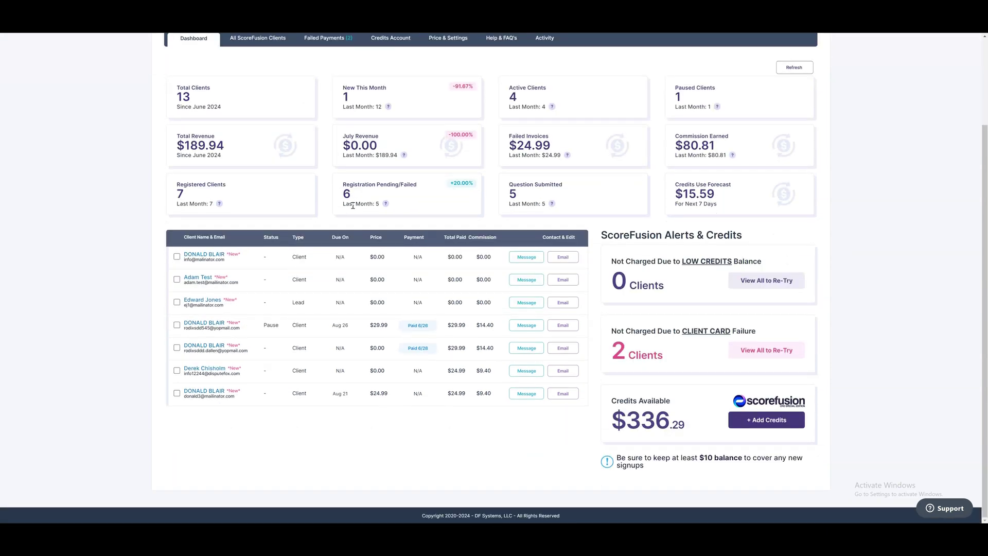
scroll(353, 205, up, 2)
drag(167, 195, 216, 198)
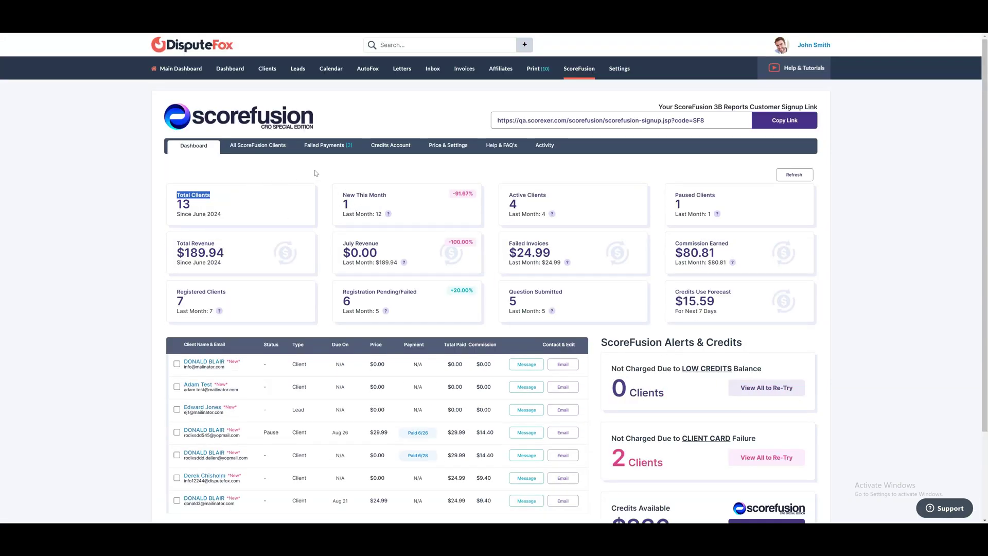
drag(342, 196, 400, 198)
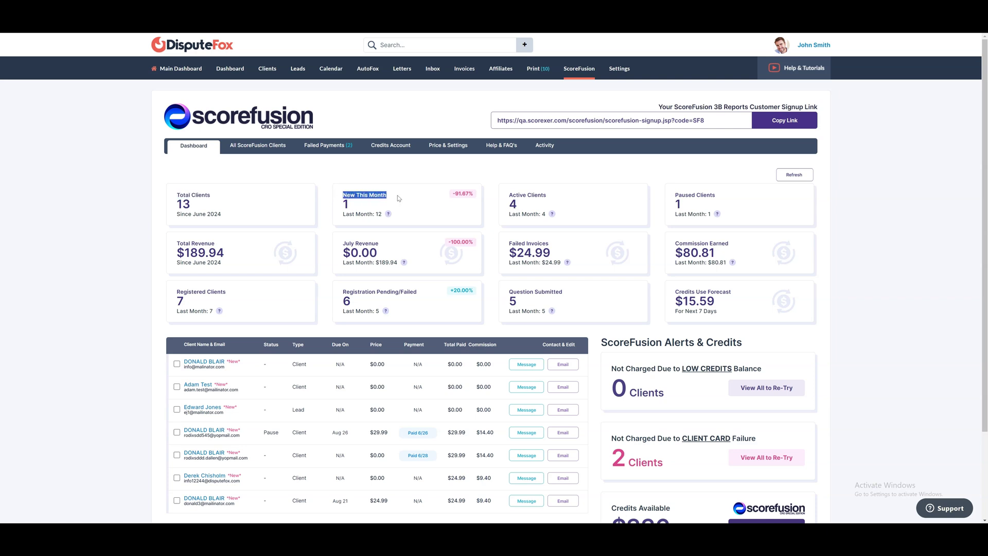
drag(505, 195, 561, 198)
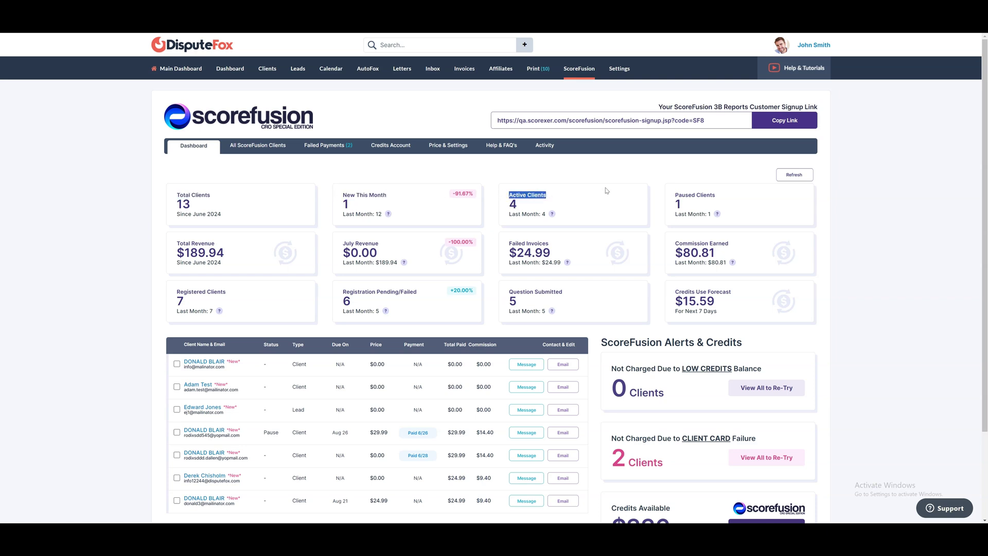
drag(674, 196, 722, 194)
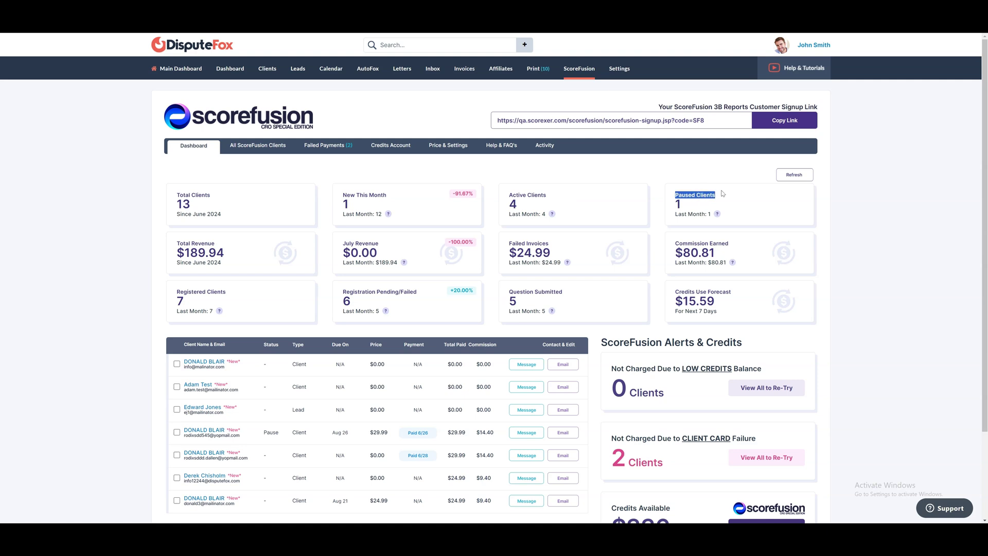
drag(180, 243, 227, 244)
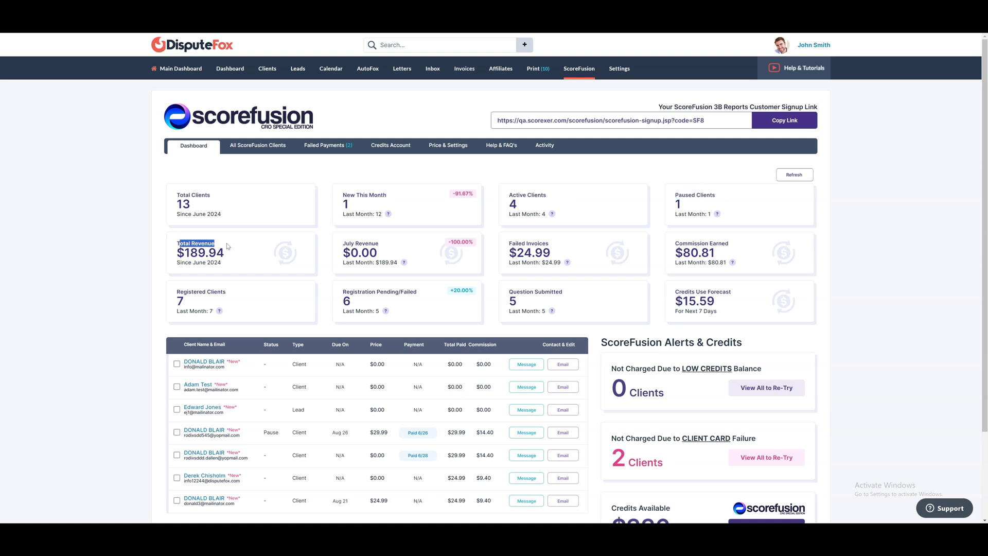
drag(341, 244, 395, 244)
click(352, 282)
drag(676, 292, 749, 296)
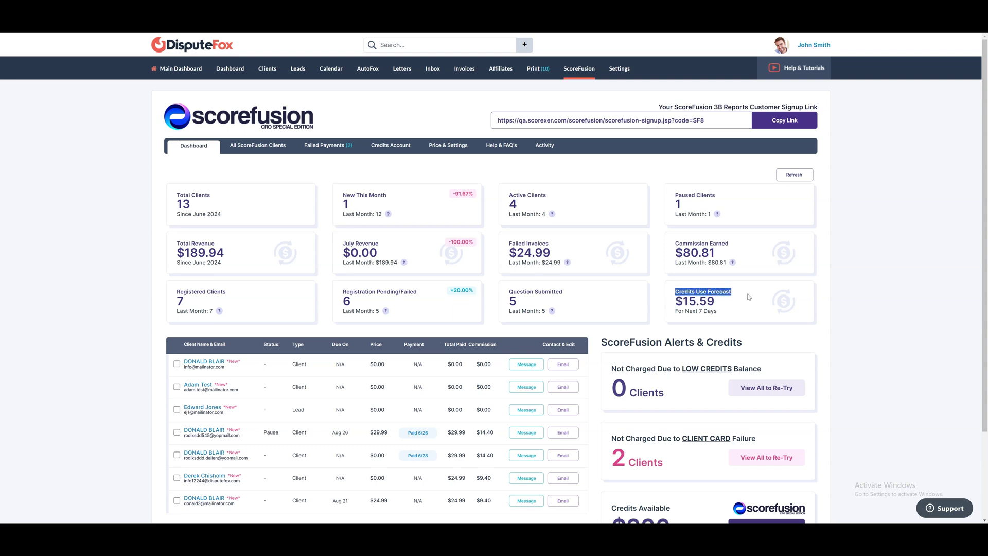
scroll(433, 295, down, 2)
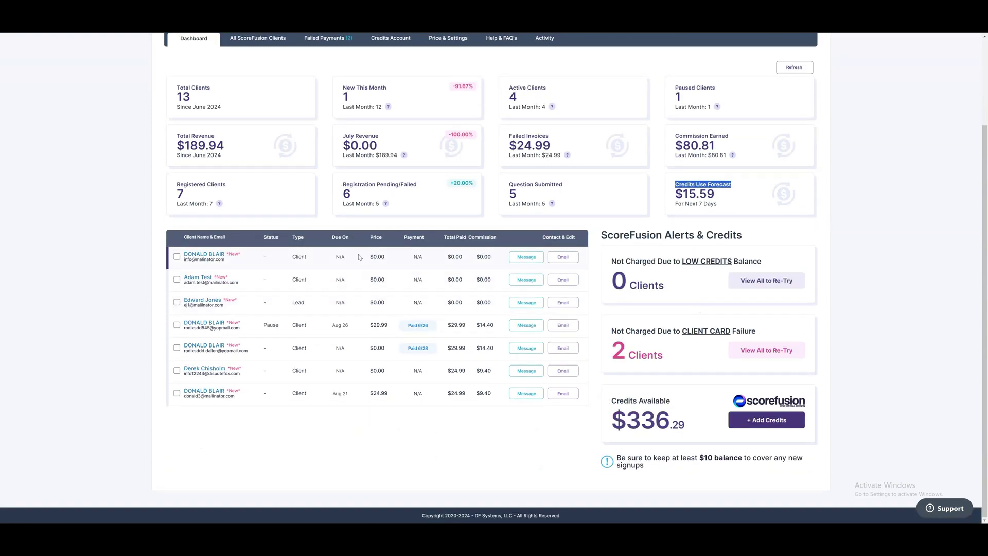
click(181, 239)
drag(181, 239, 243, 240)
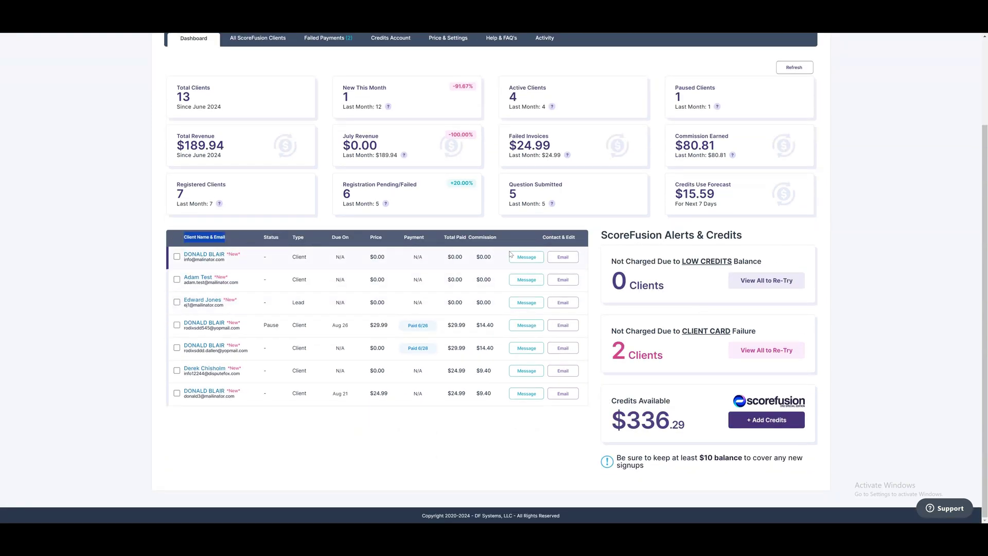
click(562, 257)
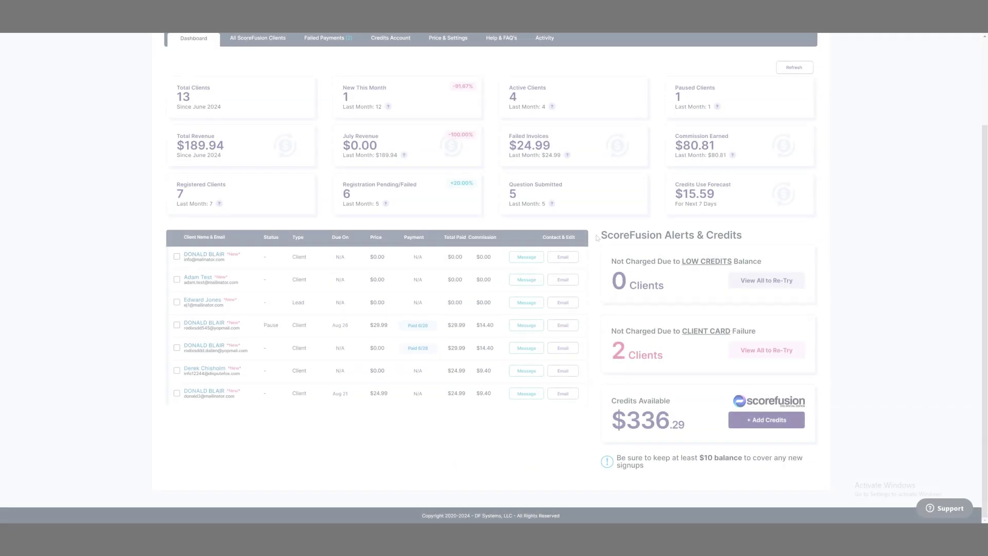
drag(597, 237, 754, 240)
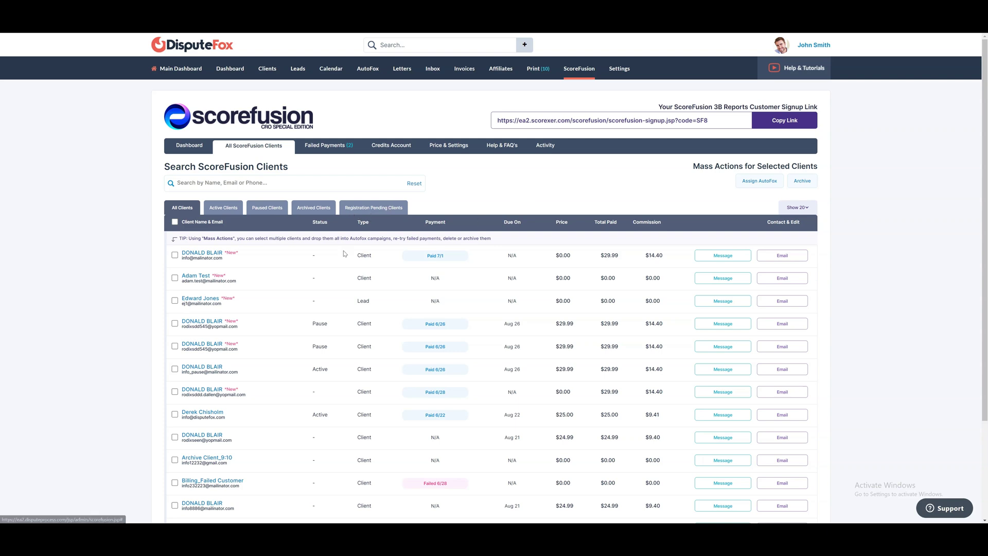
Step: Tick two clients in All ScoreFusion Clients, then open the Credits Account tab
click(175, 256)
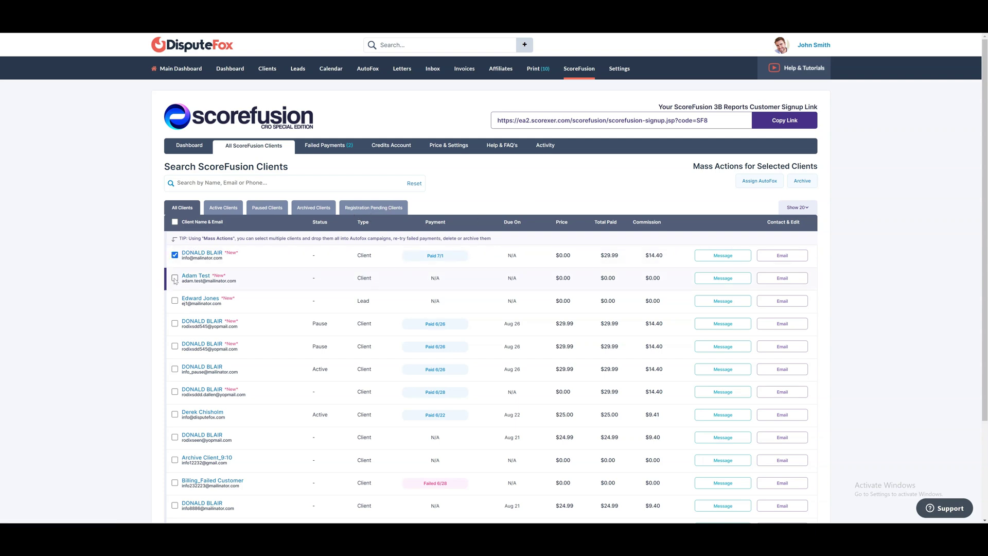
click(175, 278)
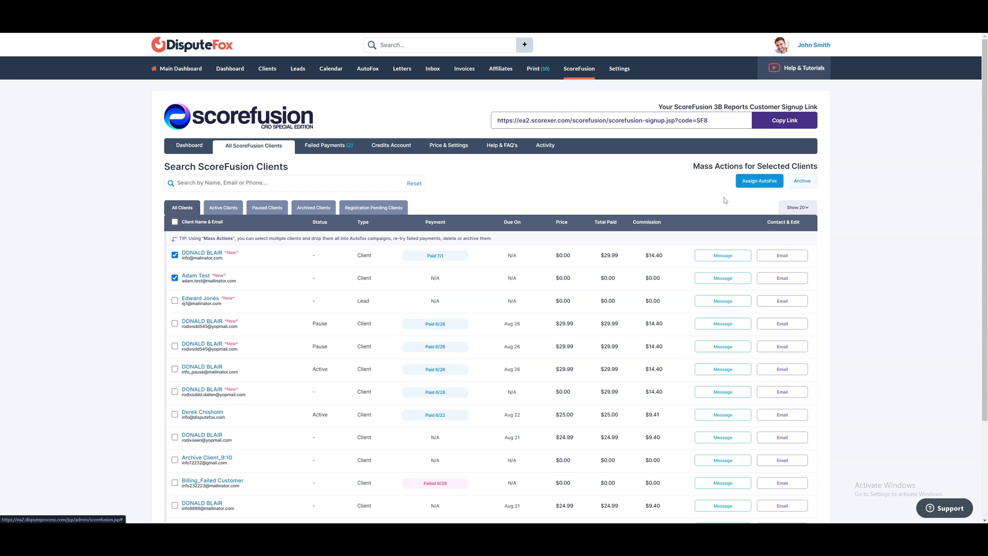
scroll(723, 201, down, 3)
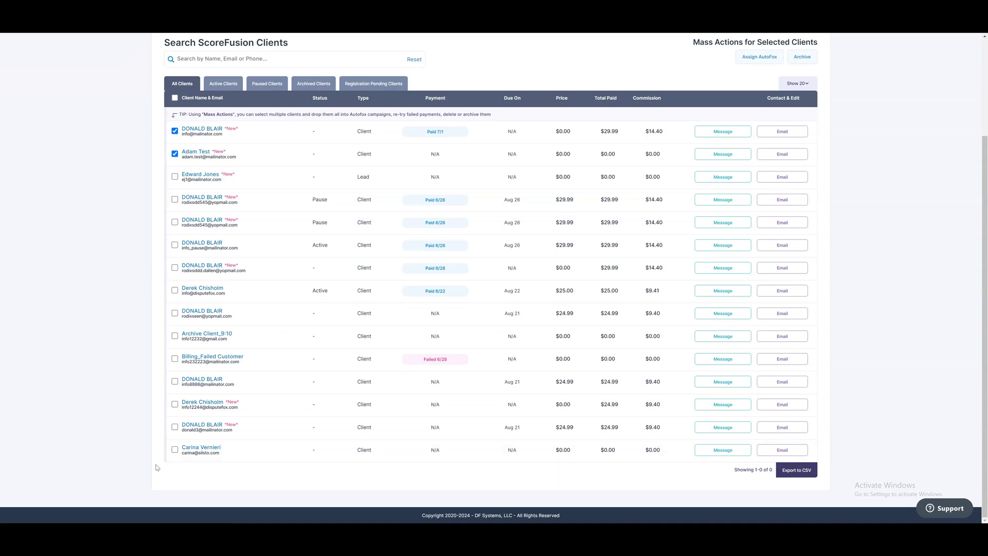
click(792, 471)
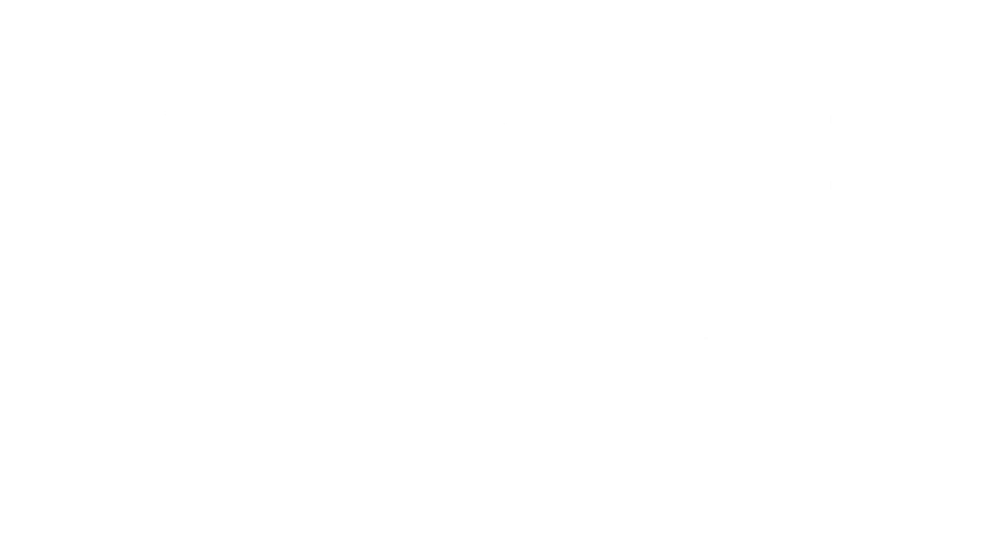
scroll(402, 367, down, 3)
scroll(402, 368, up, 3)
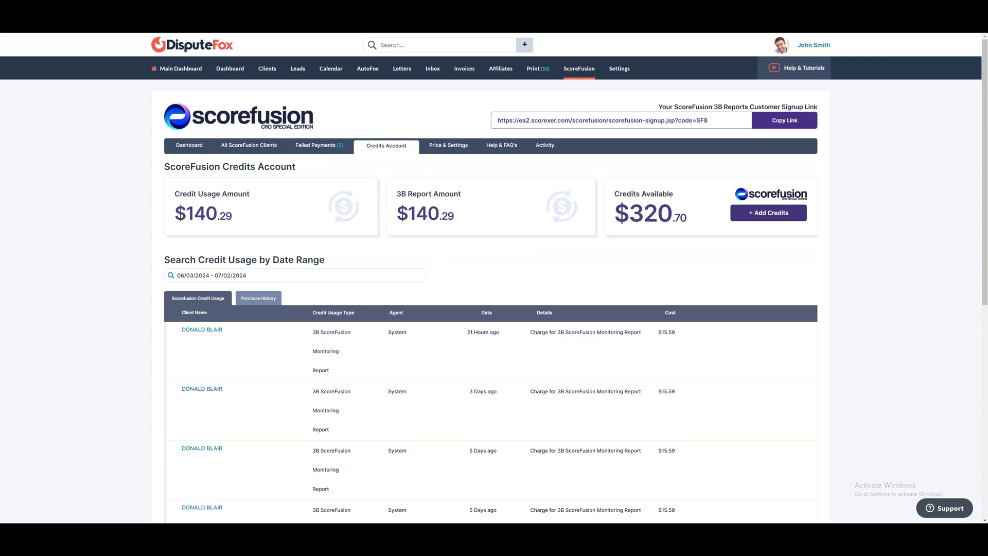
Step: View the credit Purchase History and the Set Your Pricing section of Price & Settings
click(257, 299)
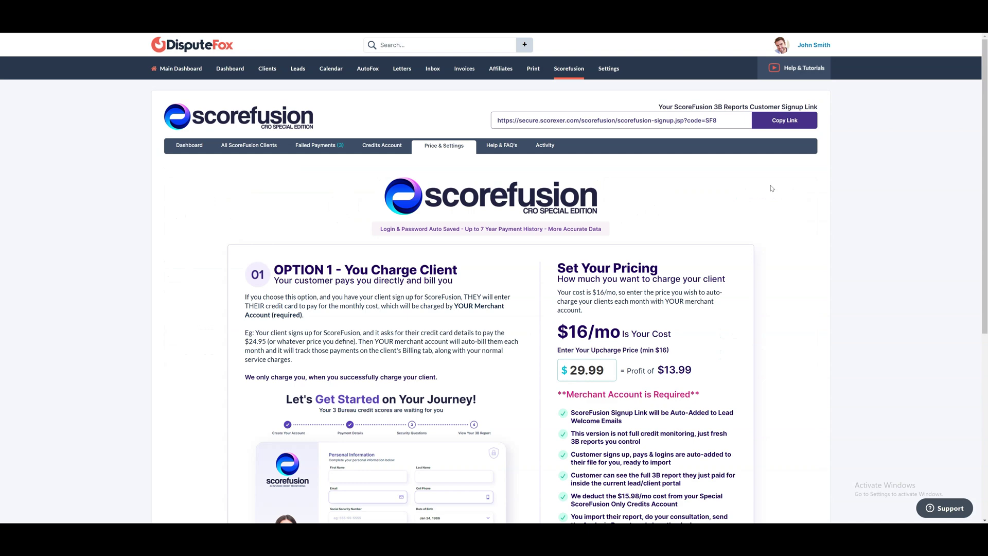
scroll(772, 188, down, 6)
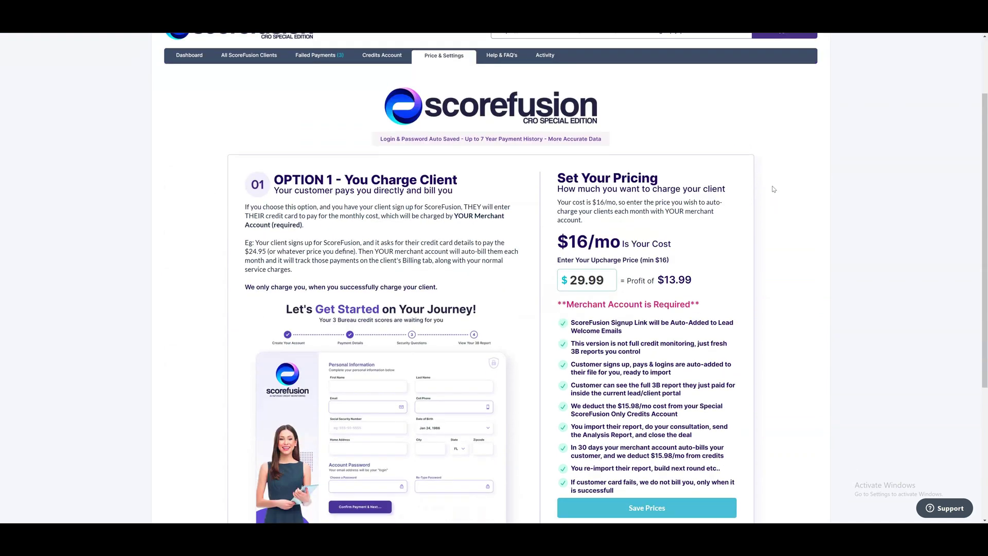
scroll(773, 189, up, 6)
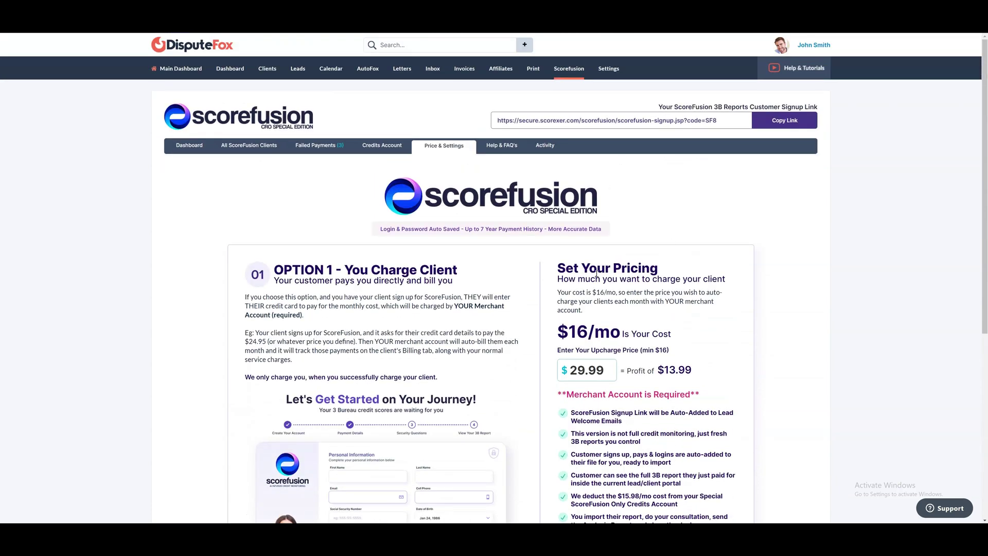
triple_click(601, 269)
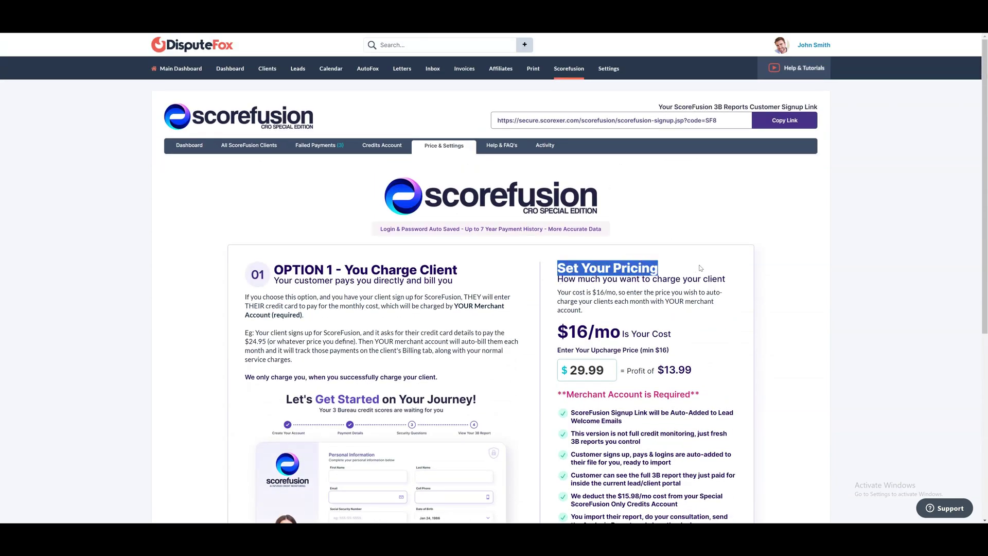
click(848, 271)
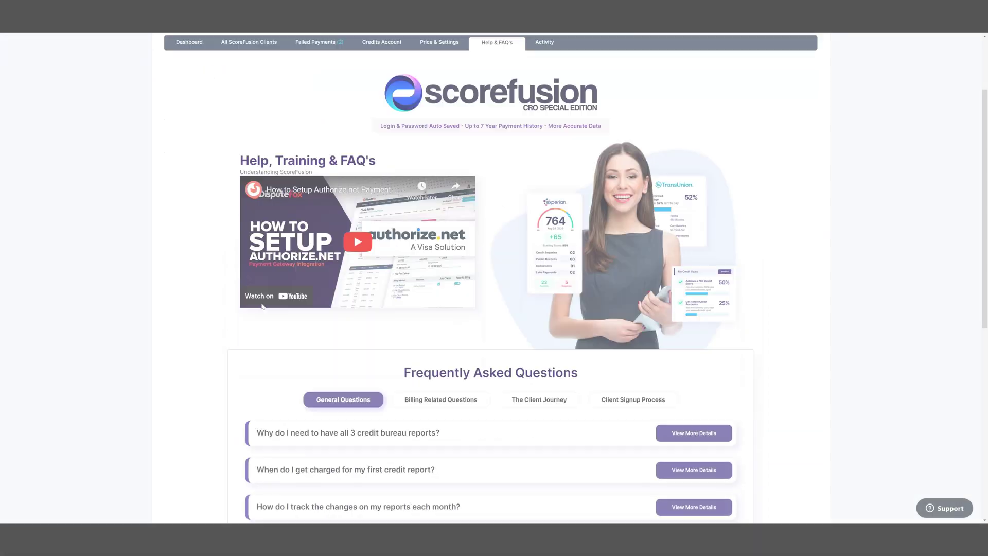
scroll(262, 305, down, 8)
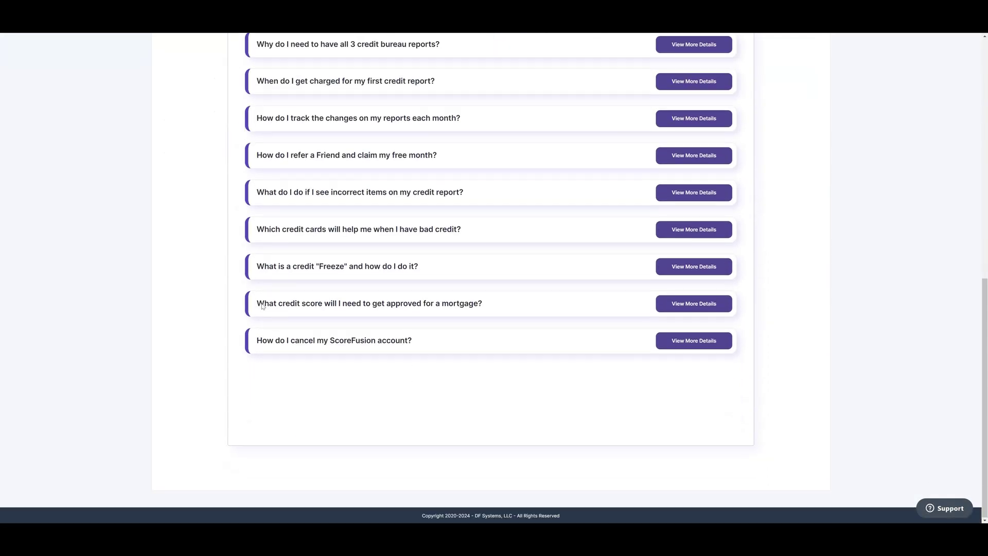
scroll(261, 305, up, 10)
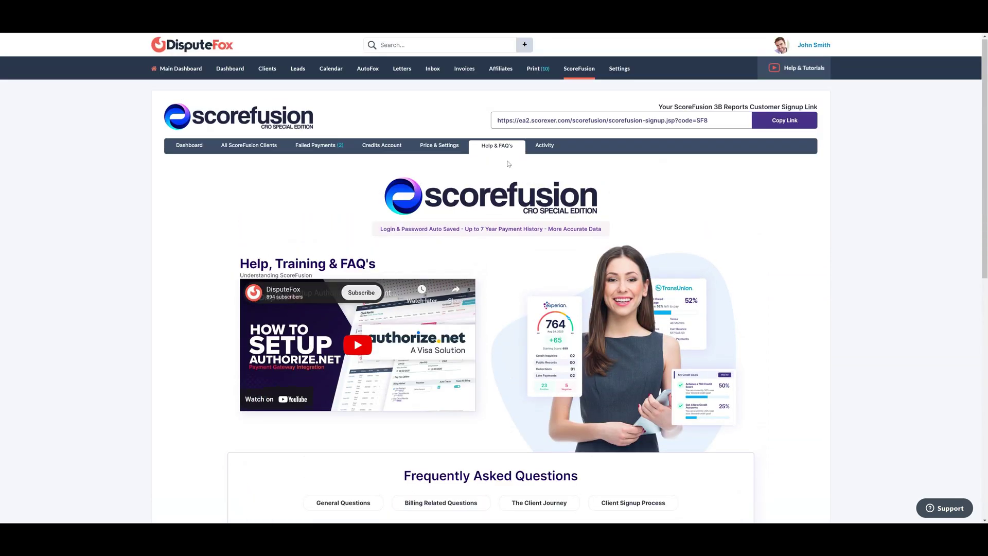
Step: Open the ScoreFusion Activity log and scroll through its entries
click(544, 149)
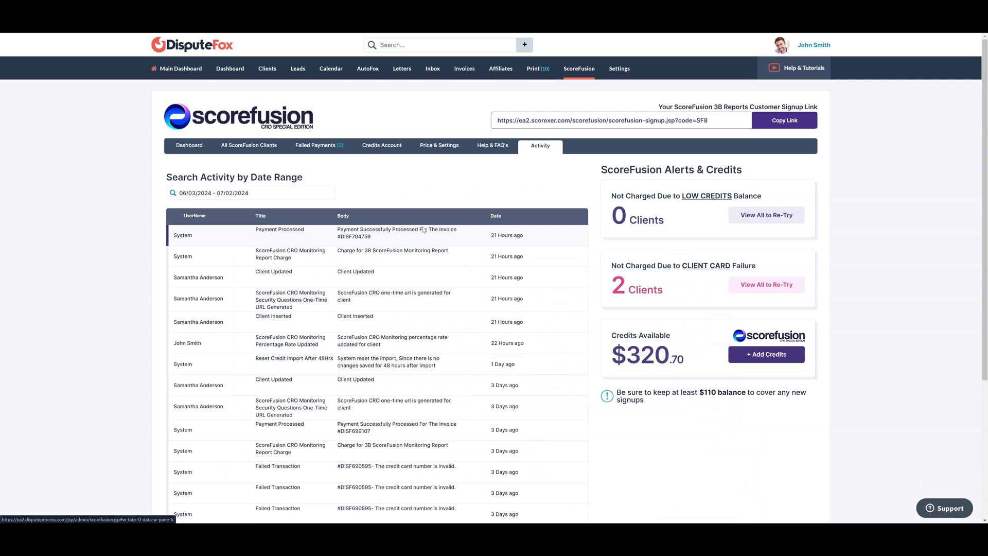
scroll(424, 230, down, 4)
scroll(423, 229, up, 4)
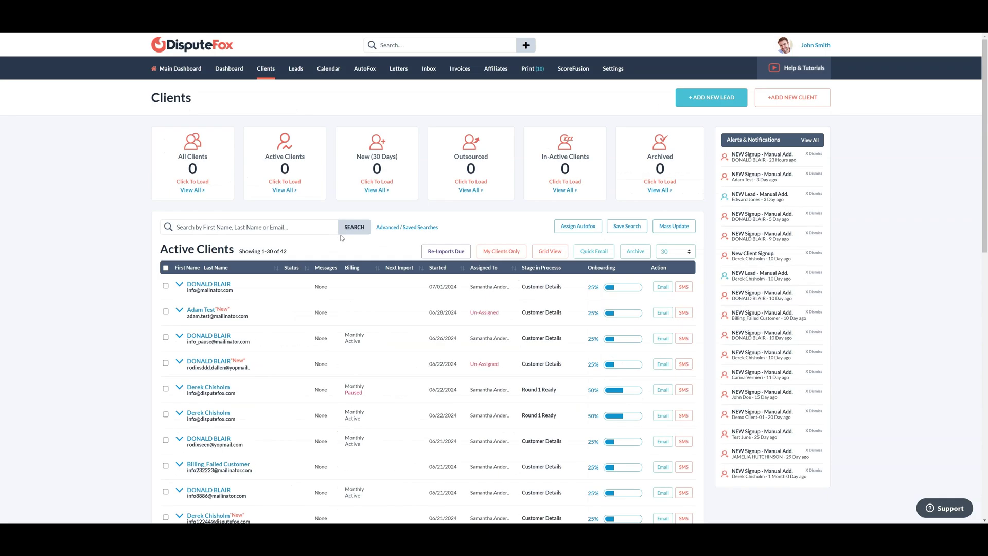
Step: Scroll the Clients page and review a client's ScoreFusion monitoring signup step
scroll(341, 238, down, 8)
scroll(342, 237, up, 8)
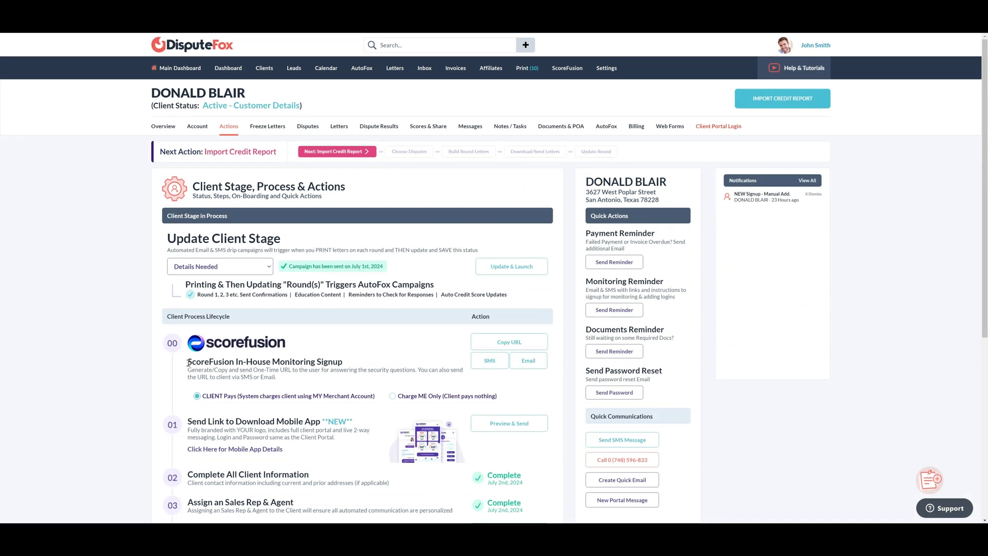
drag(190, 362, 352, 362)
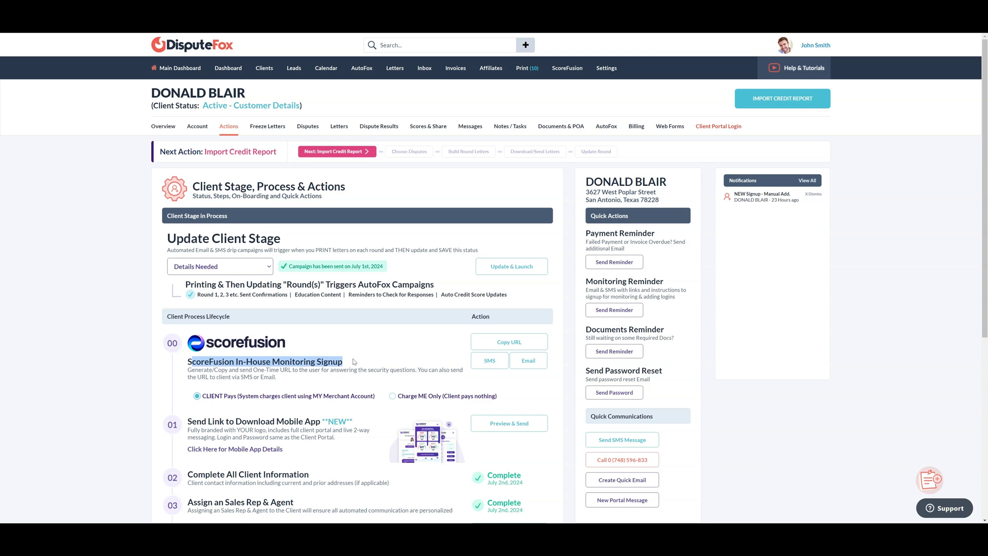
click(354, 362)
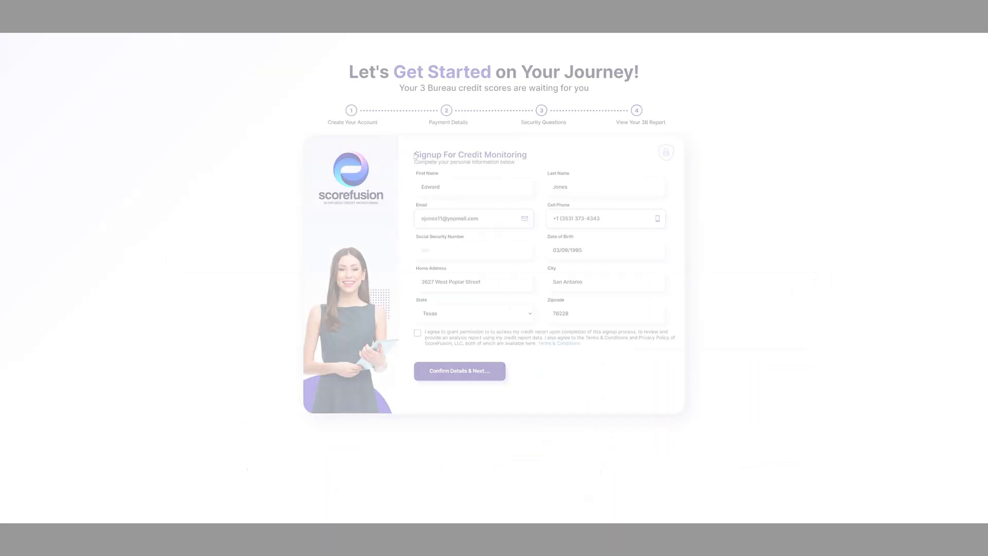
Step: Submit the client's personal details and confirm payment for the $29.99/mo 3B Report with Monitoring plan
drag(414, 155, 530, 156)
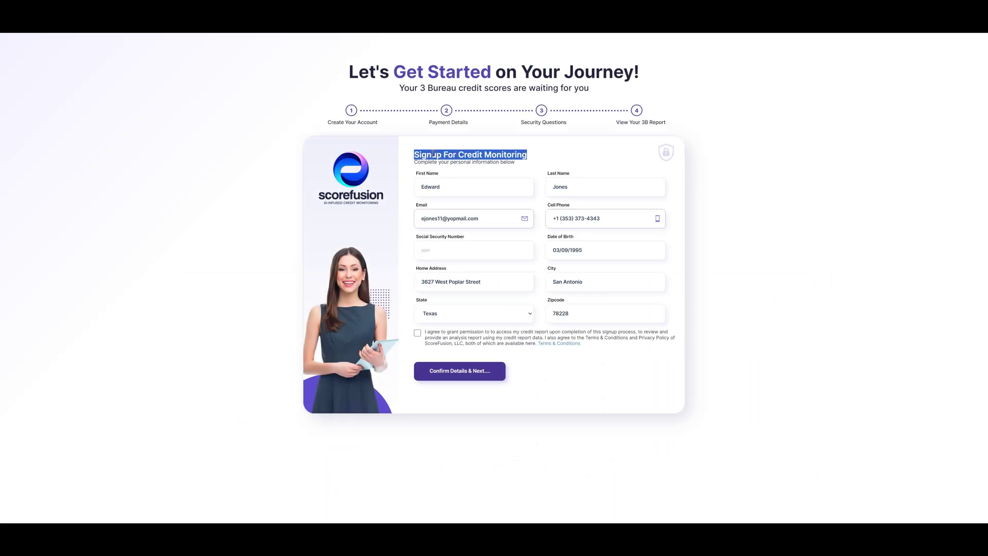
drag(416, 162, 535, 164)
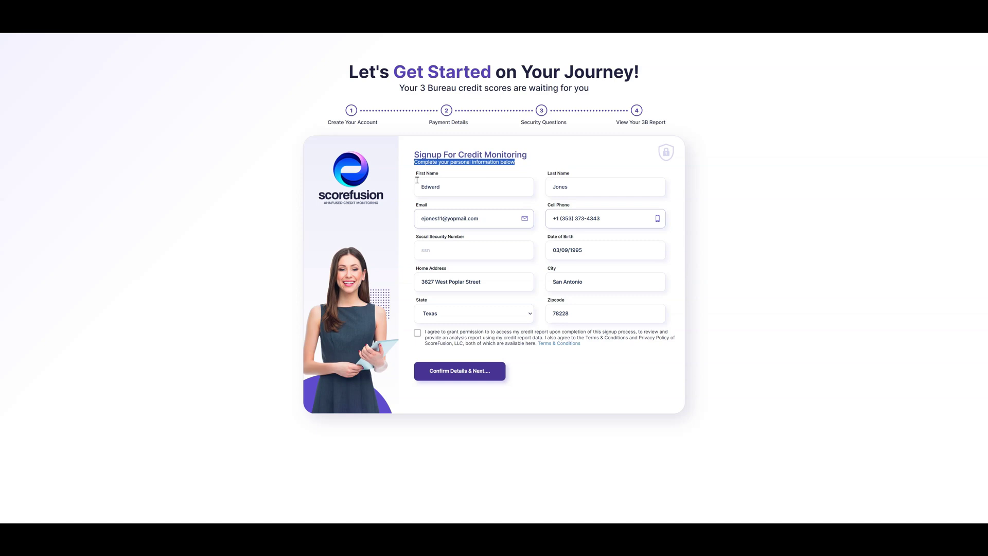
drag(413, 175, 458, 175)
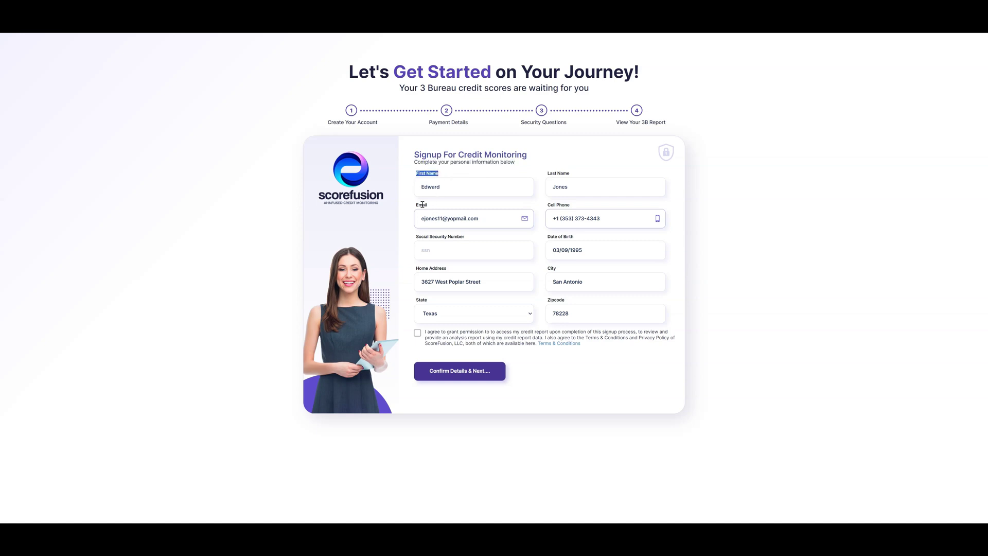
drag(571, 173, 466, 204)
click(466, 204)
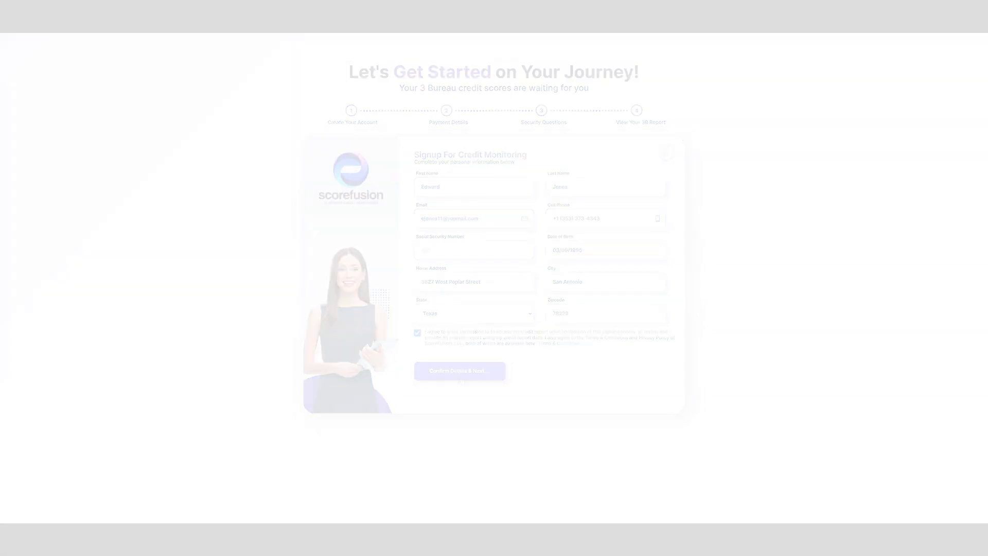
click(636, 167)
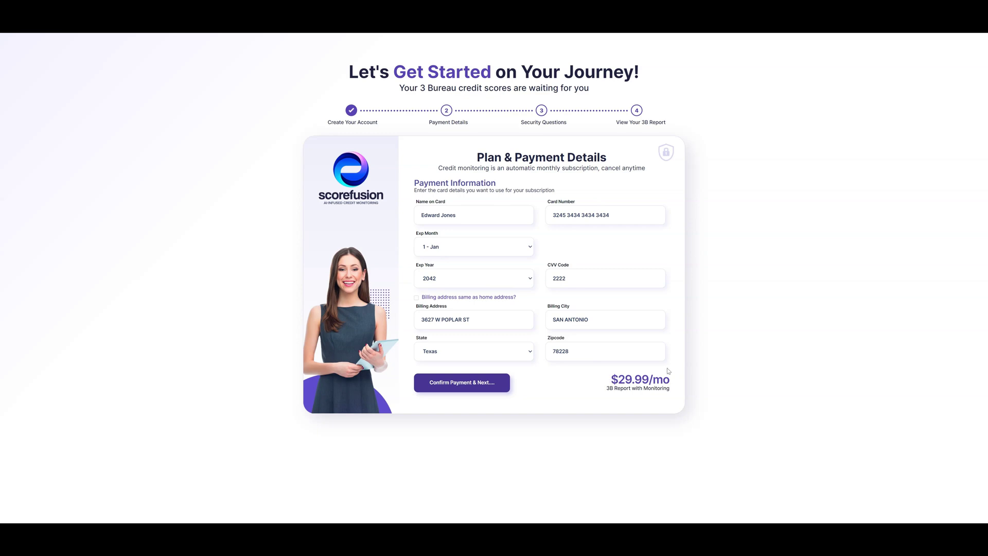
drag(668, 371, 698, 391)
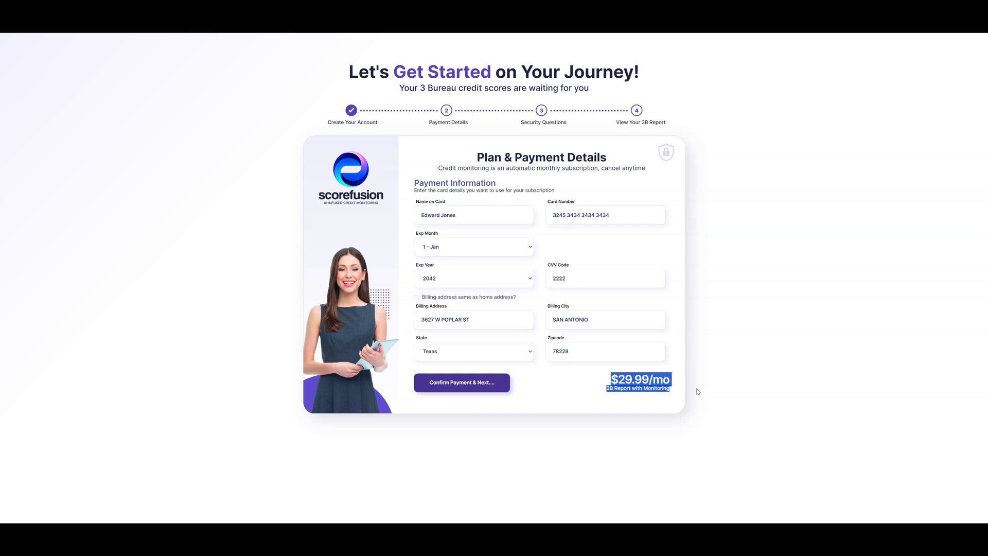
click(449, 392)
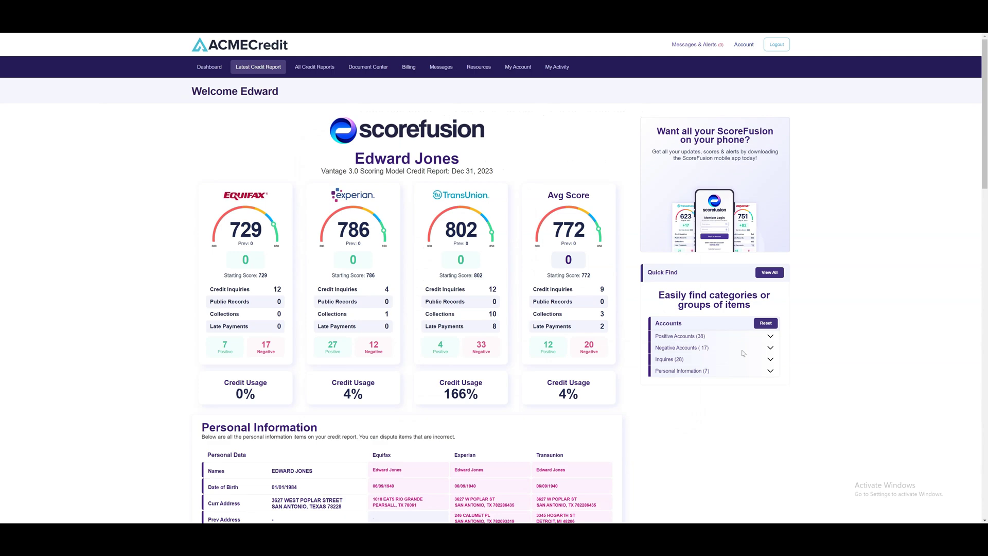
Step: Browse the 3B report's positive Credit Cards, Other and Student Loan accounts, then Bad Inquiries
click(770, 336)
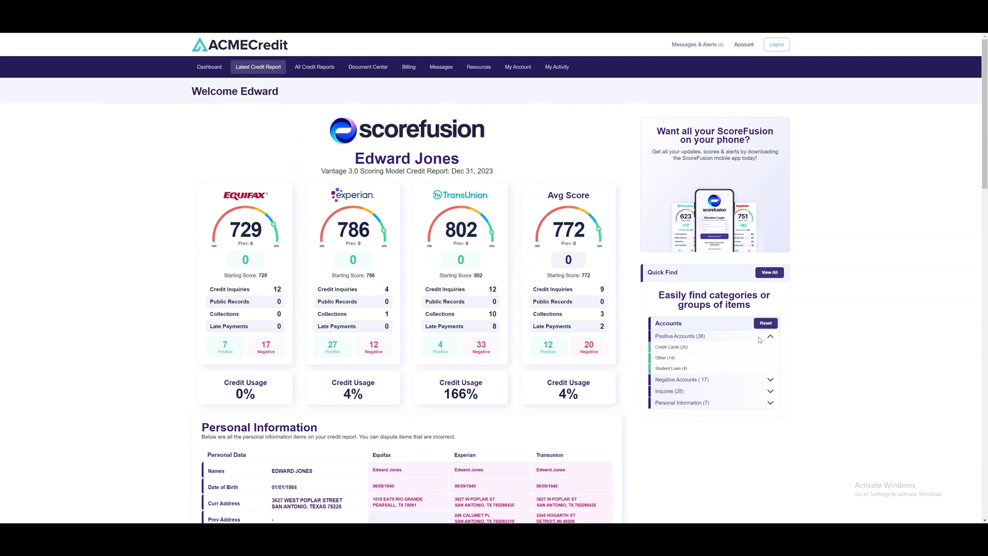
click(671, 346)
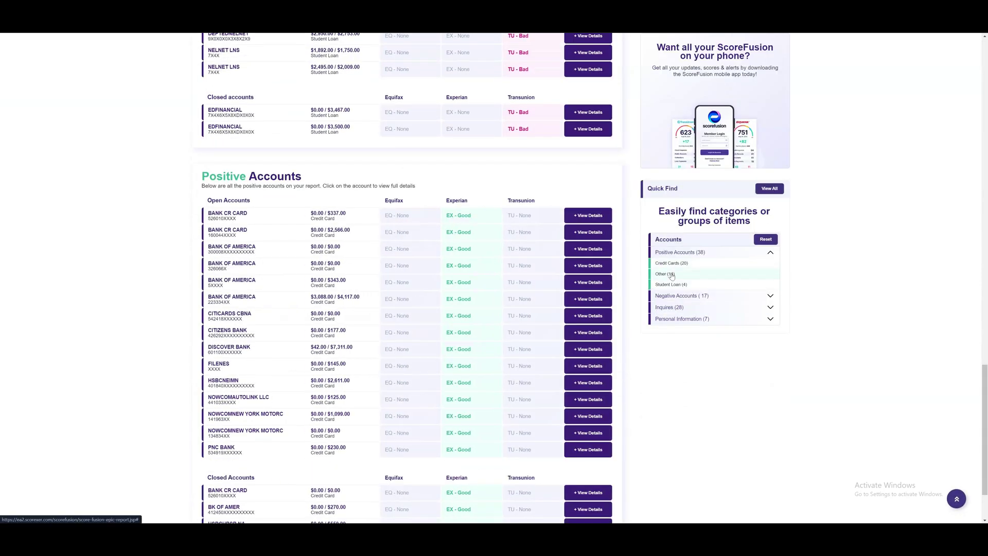
click(667, 274)
click(674, 284)
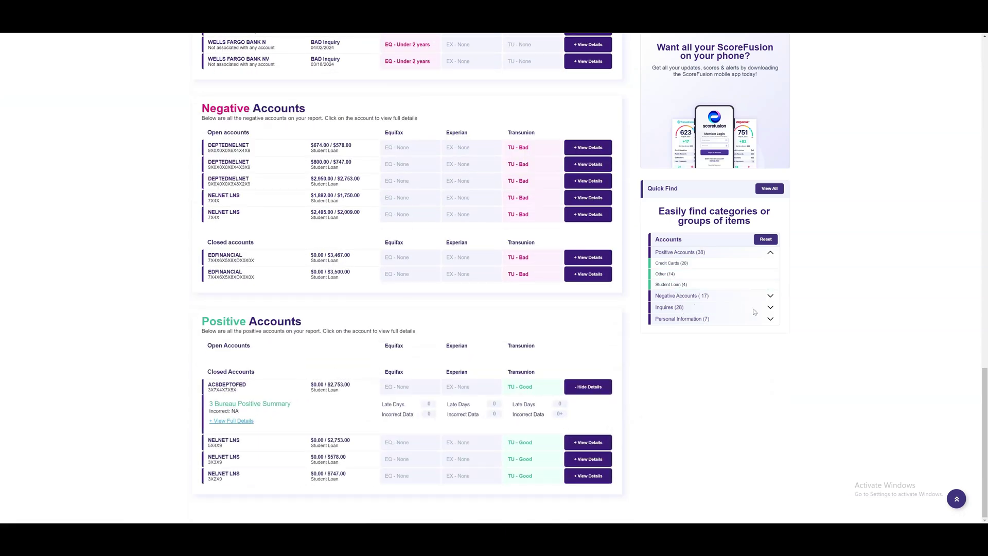
click(769, 308)
click(674, 318)
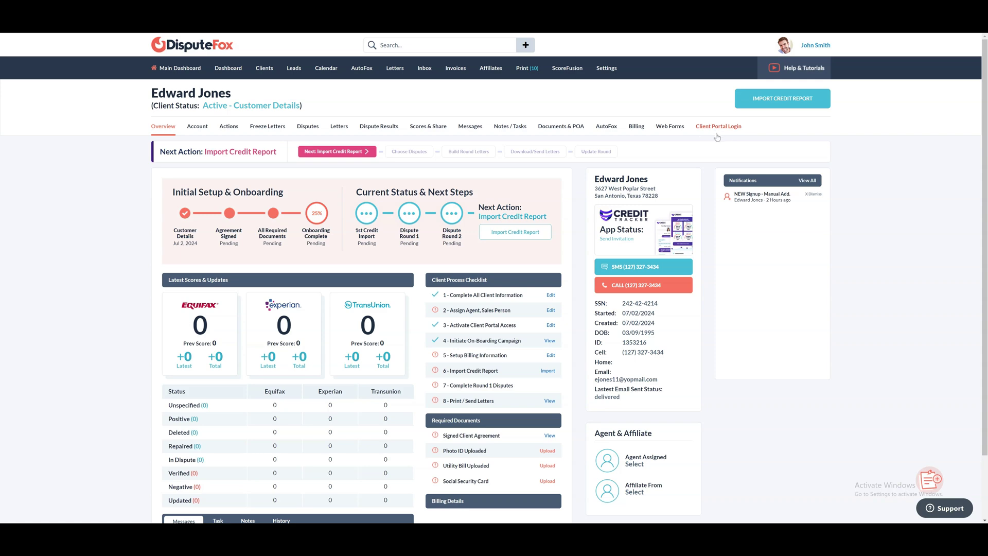
Step: Open the client's Billing tab and highlight the ScoreFusion Monitoring Plan title
click(633, 127)
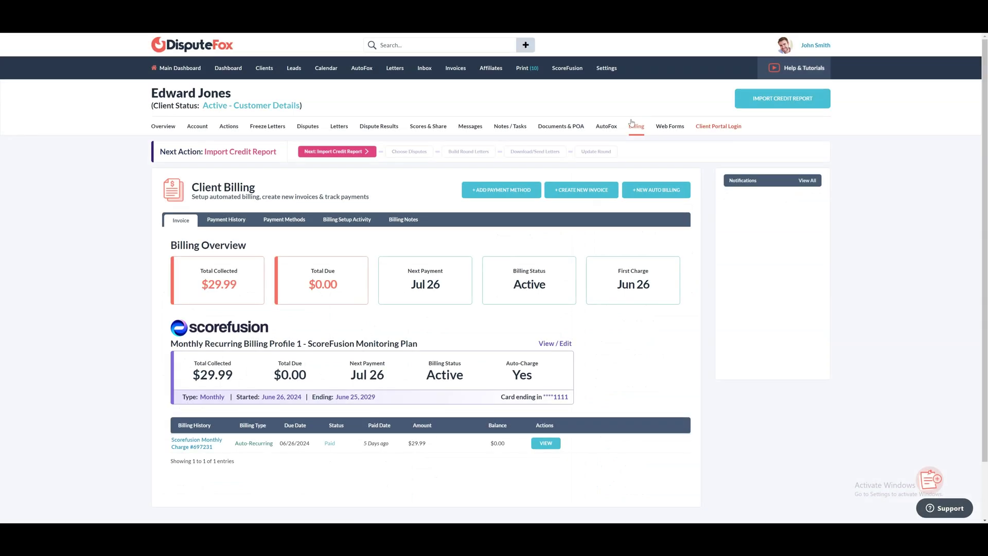
drag(626, 126, 656, 124)
click(241, 237)
drag(267, 336, 379, 341)
click(431, 342)
triple_click(428, 346)
click(439, 340)
Step: Highlight the Active status and Auto-Charge Yes, then open the $29.99 Scorefusion Monthly Charge invoice
drag(426, 379, 469, 379)
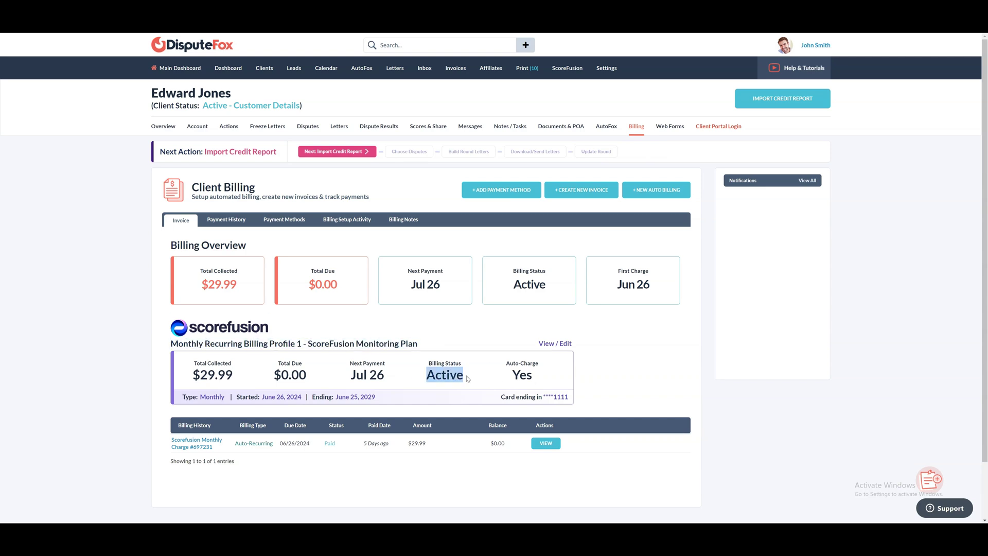
click(513, 374)
double_click(518, 374)
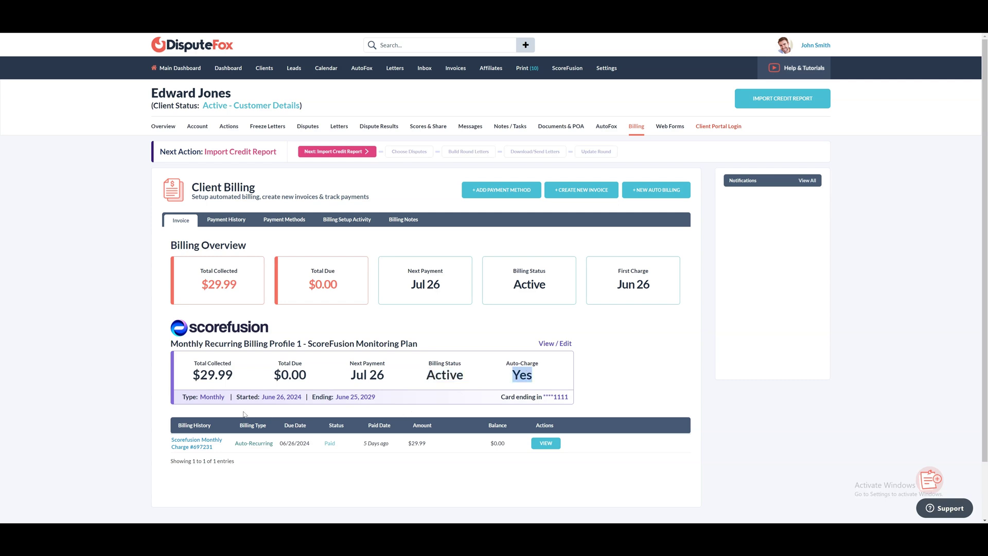
click(208, 414)
drag(166, 438, 225, 449)
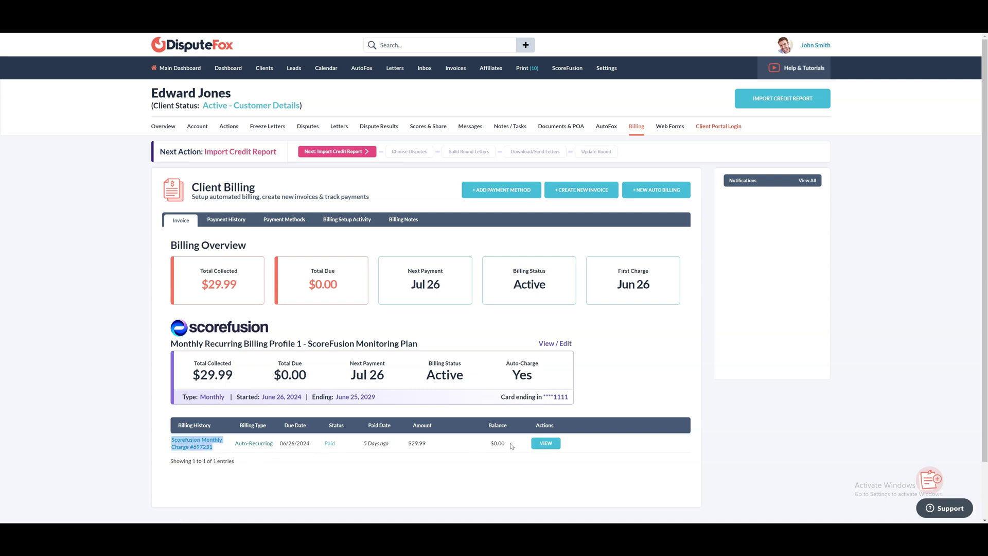
click(544, 443)
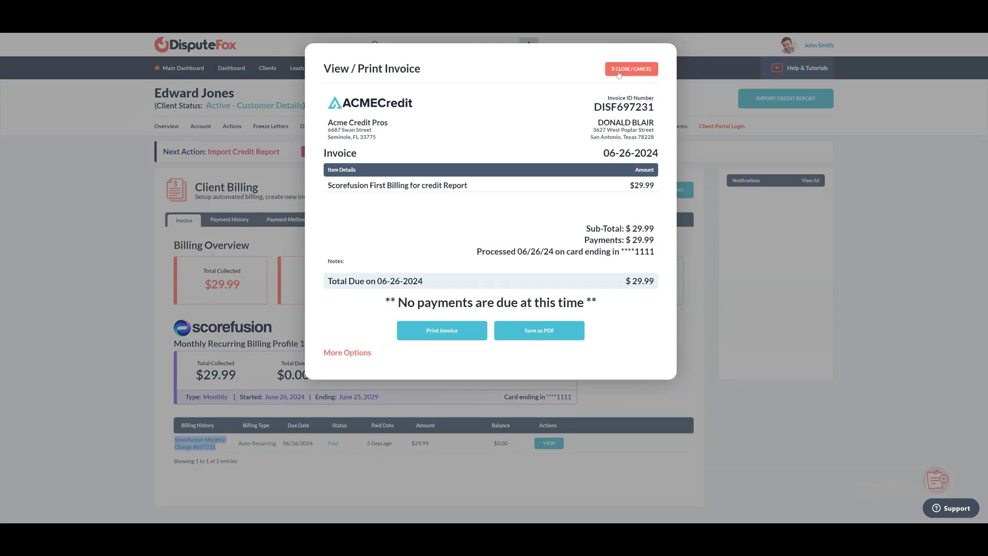
Step: Close the invoice, then review the plan's Billing Settings and close them unchanged
click(619, 74)
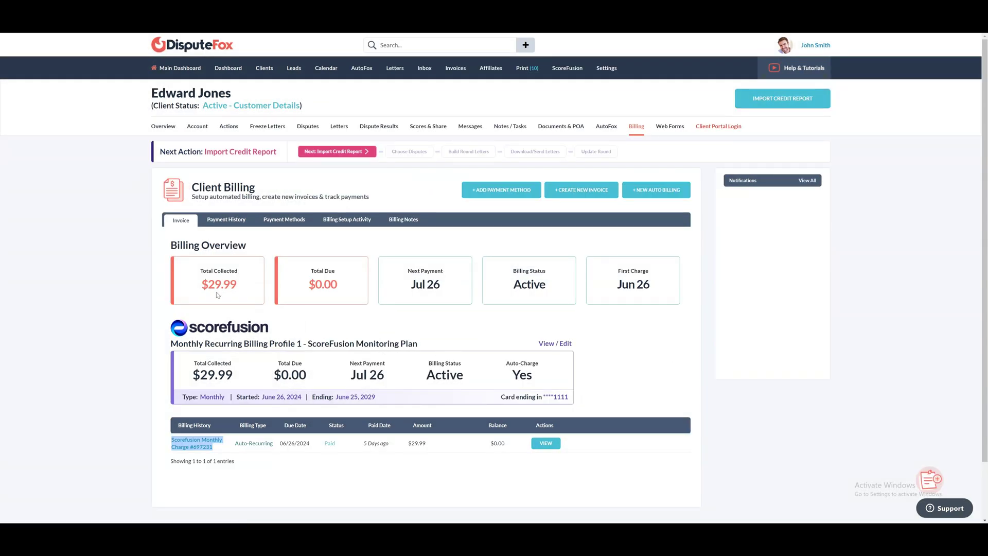
click(566, 322)
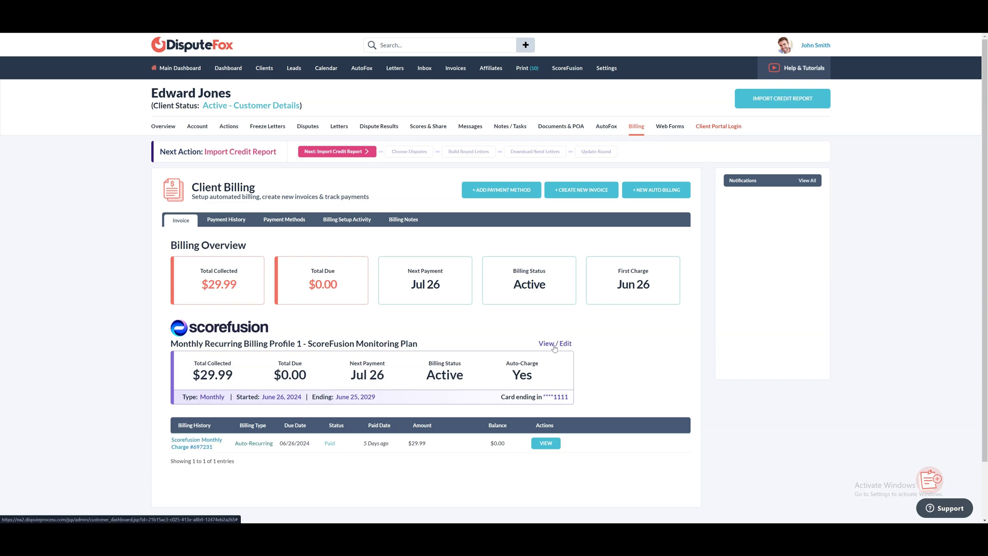
click(554, 346)
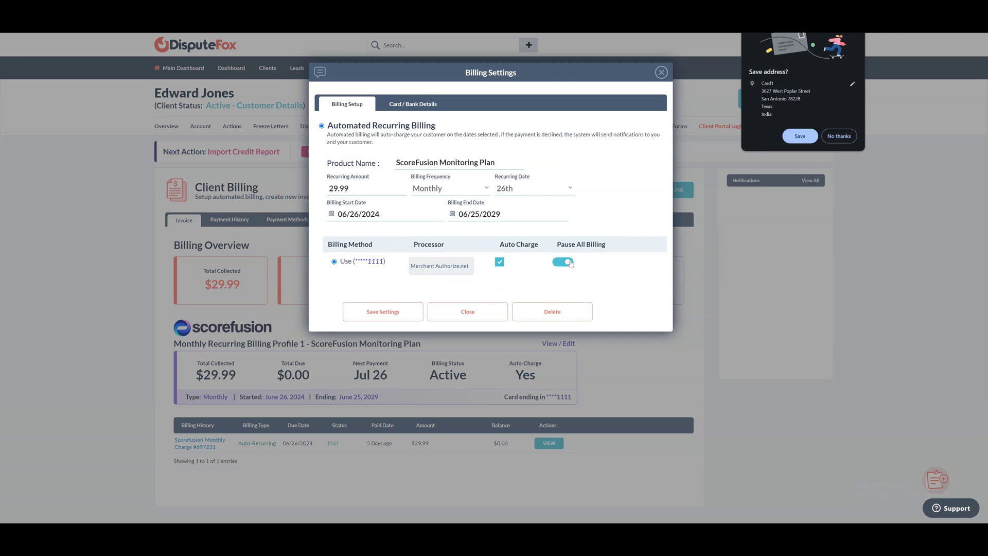
click(485, 310)
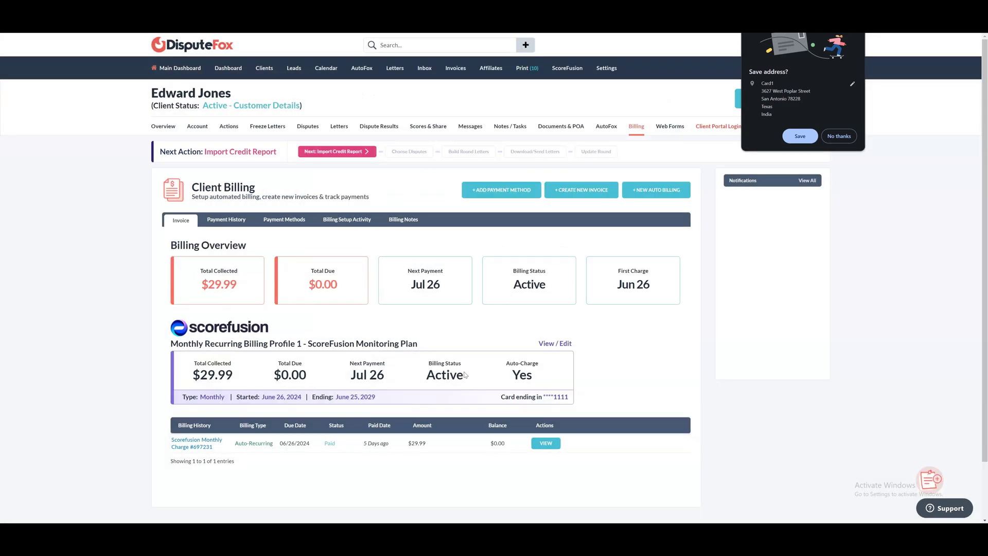